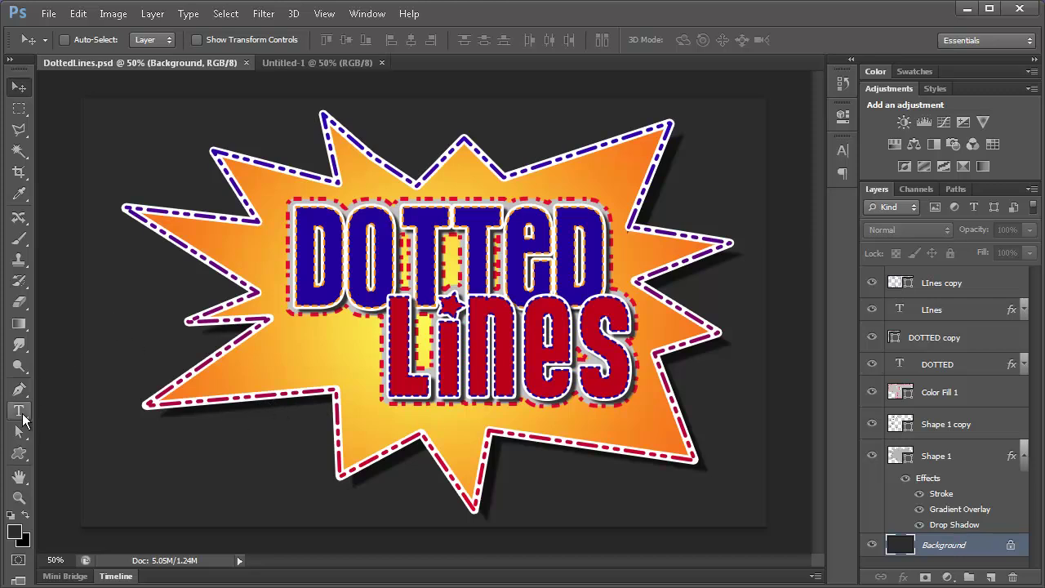
Step: Pick the Rectangular Marquee, then the Move tool, and switch to the blank Untitled-1 document
left_click(22, 414)
left_click(22, 416)
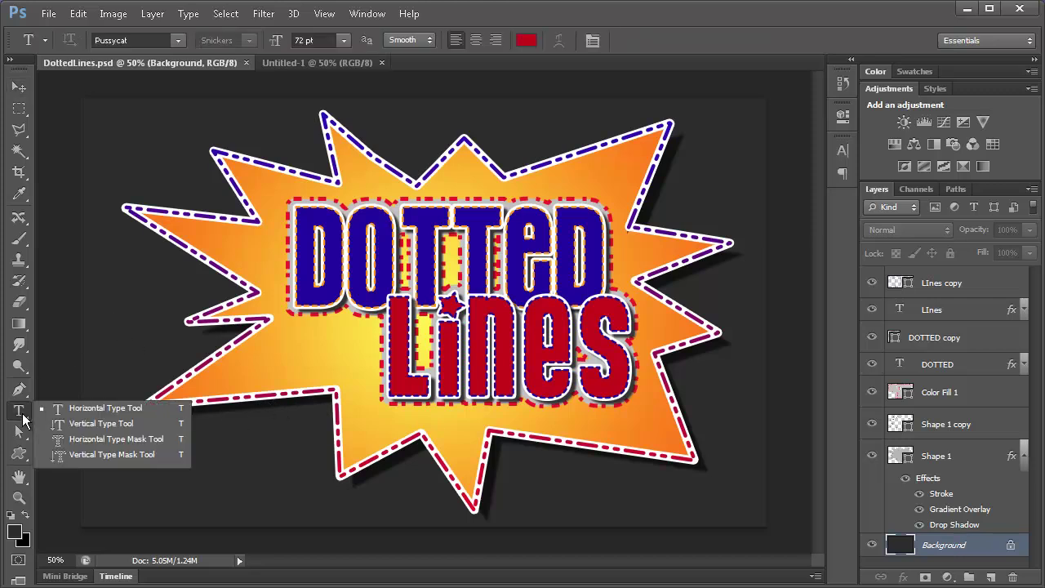
left_click(22, 110)
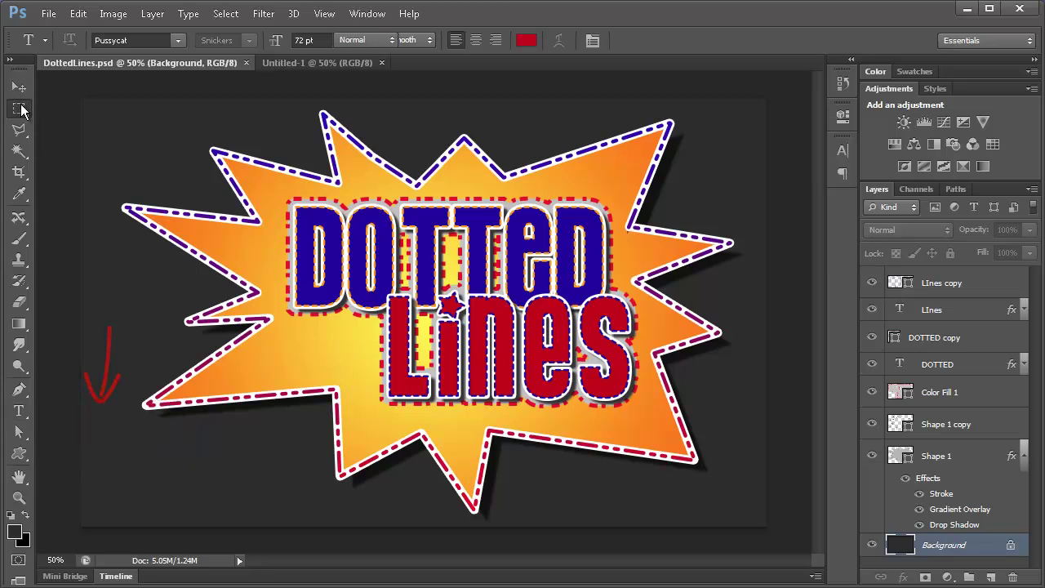
left_click(22, 111)
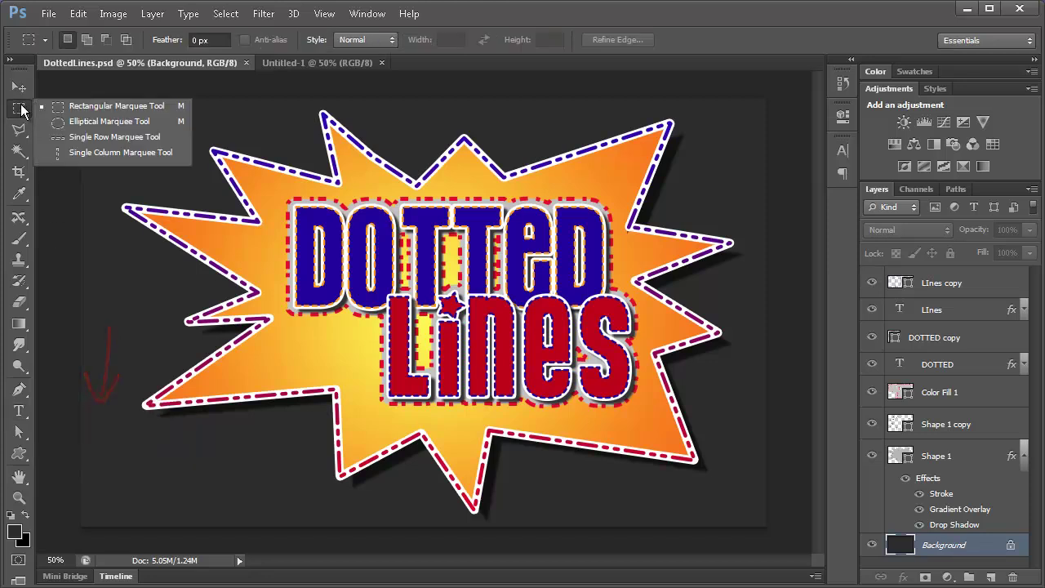
left_click(78, 112)
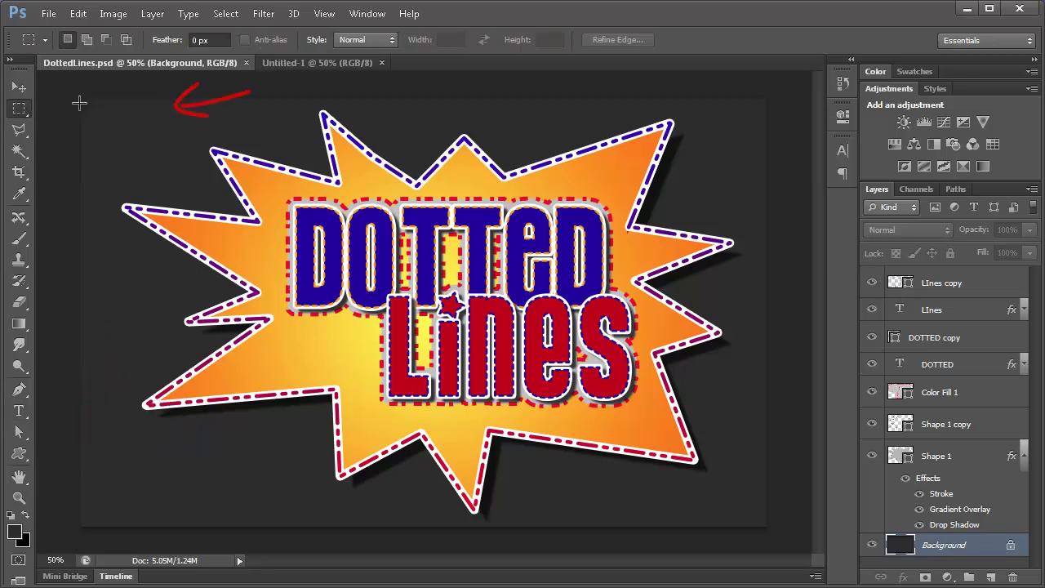
left_click(18, 91)
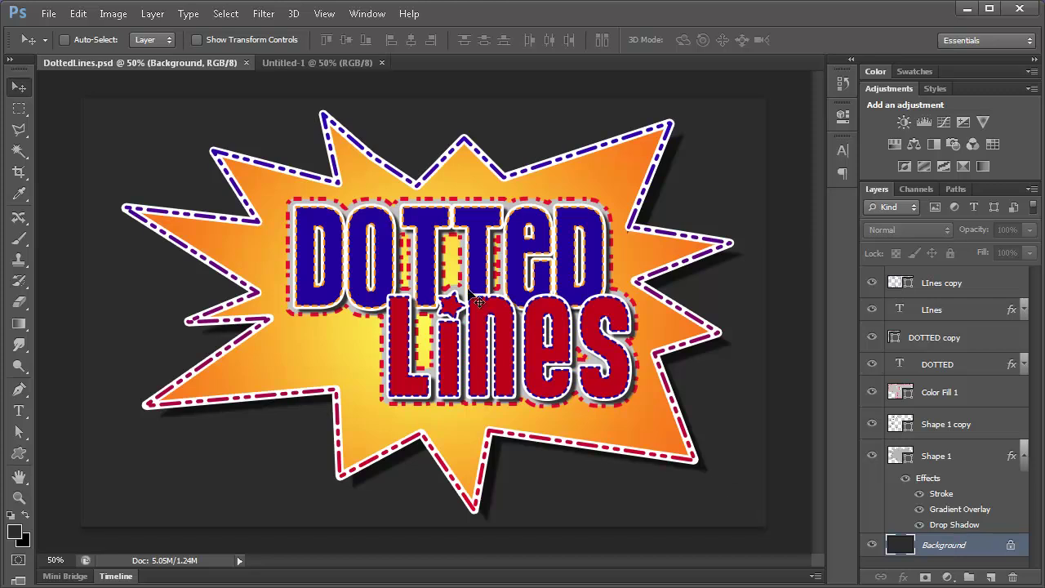
left_click(331, 65)
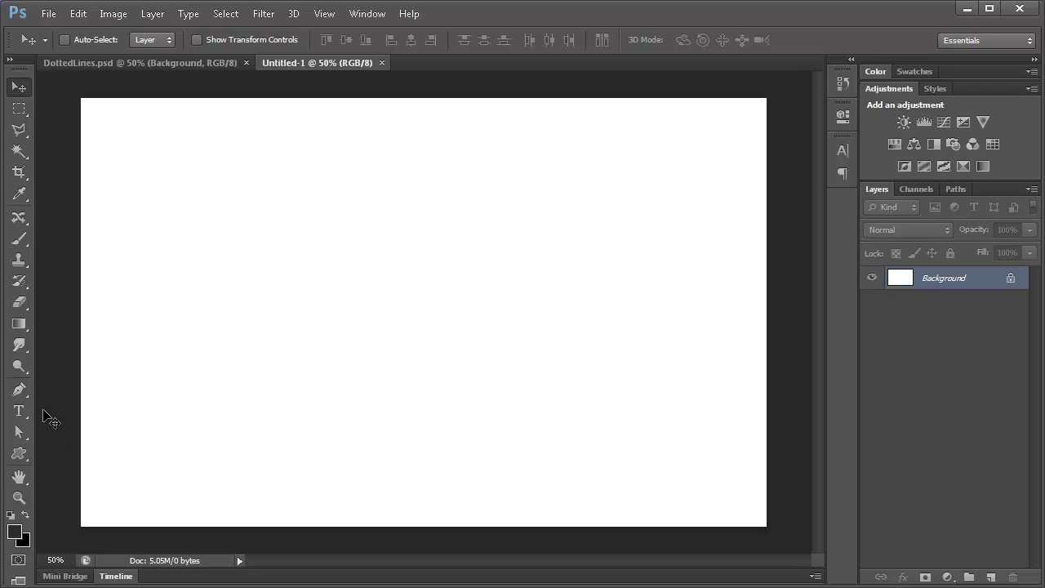
Step: Choose the Ellipse Tool and drag out a 744 × 440 px ellipse across the canvas
left_click_drag(20, 455, 75, 454)
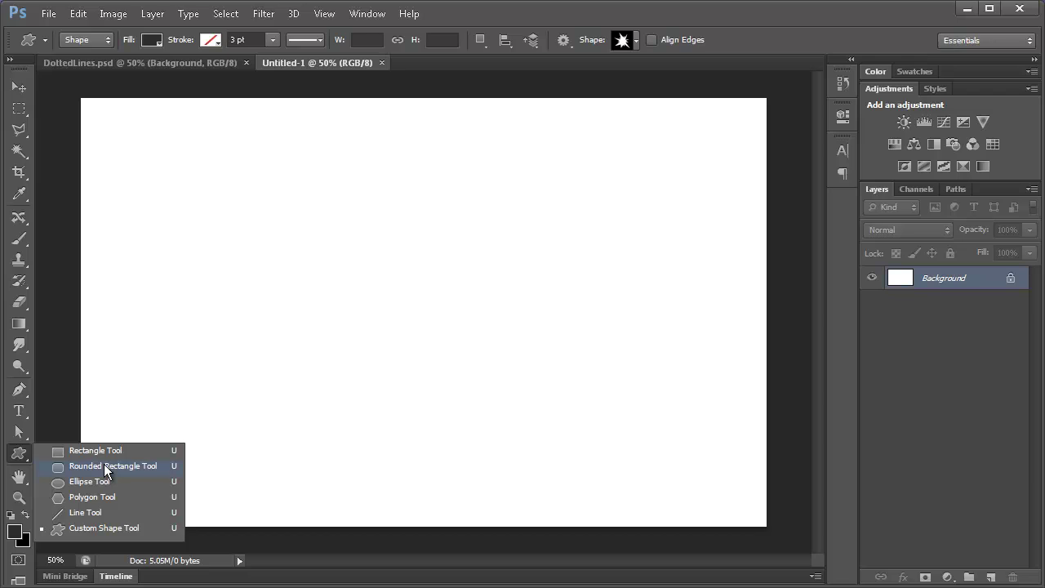
left_click(105, 467)
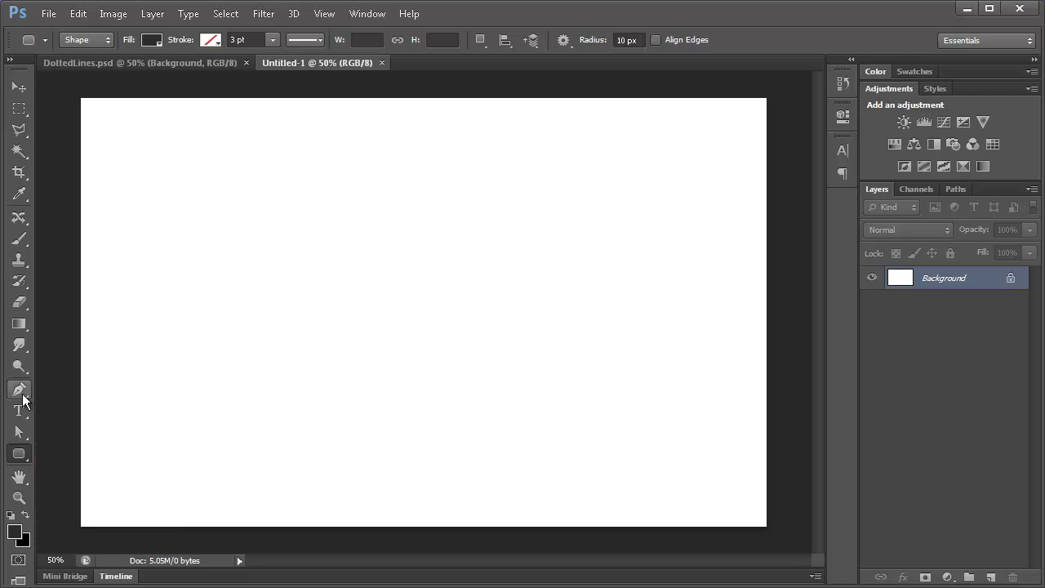
left_click(21, 458)
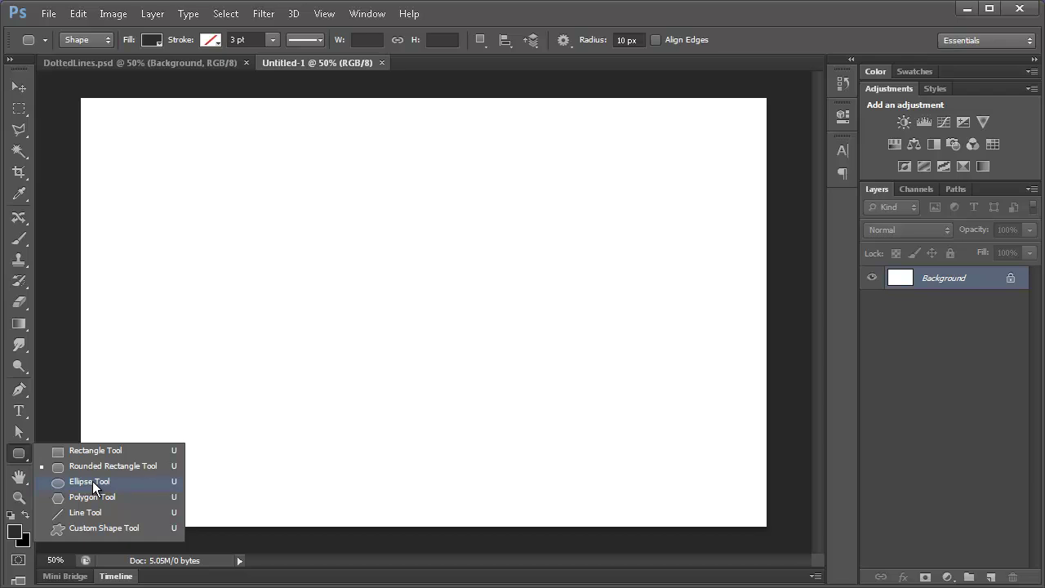
left_click(92, 481)
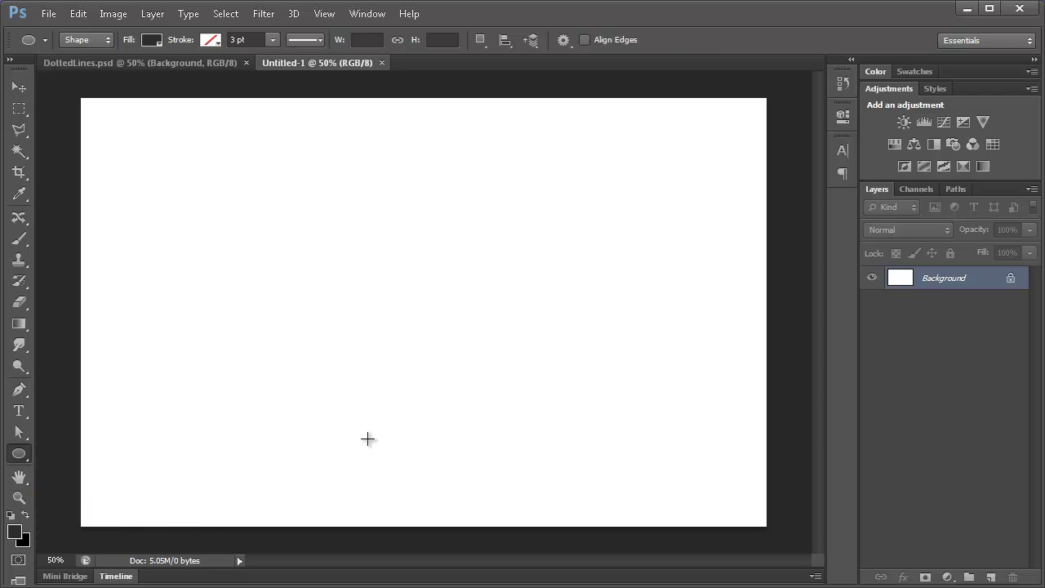
left_click_drag(257, 203, 560, 382)
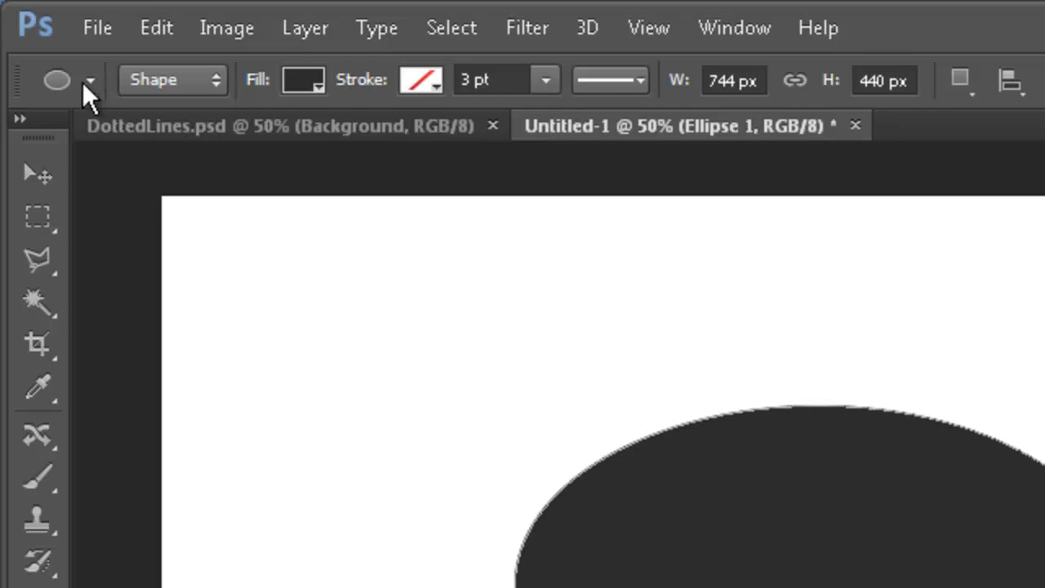
Step: Try pattern, gradient and several solid swatches (teal, green, navy) as the ellipse fill
left_click(301, 80)
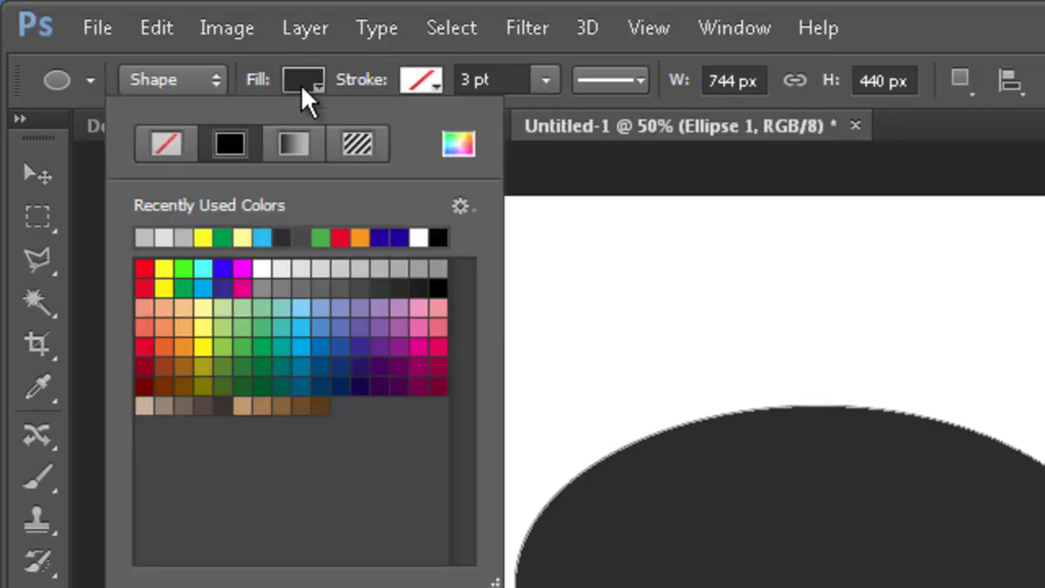
left_click(363, 142)
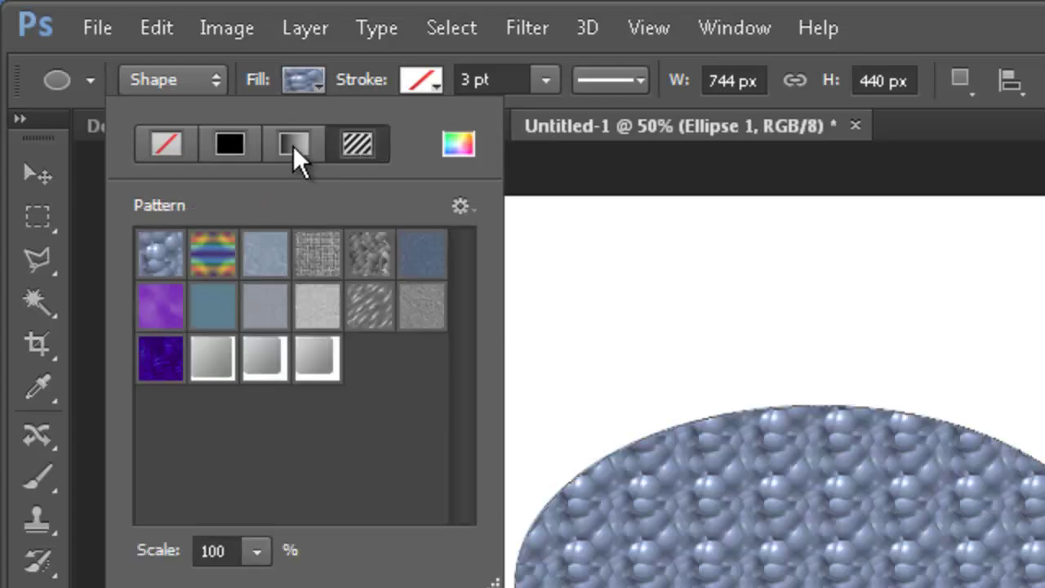
left_click(293, 145)
left_click(229, 142)
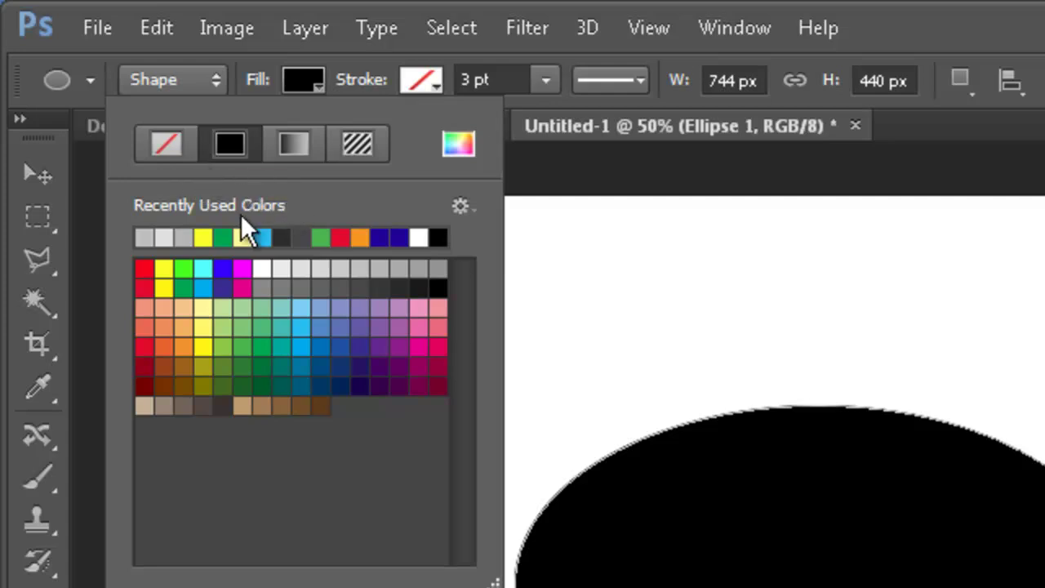
left_click(283, 368)
left_click(275, 349)
left_click(247, 322)
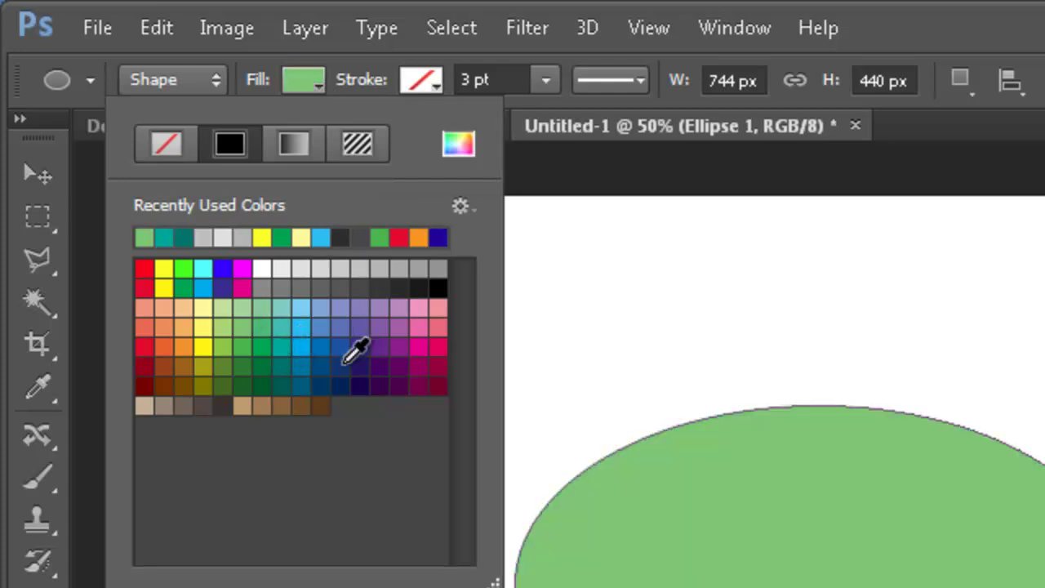
left_click(336, 368)
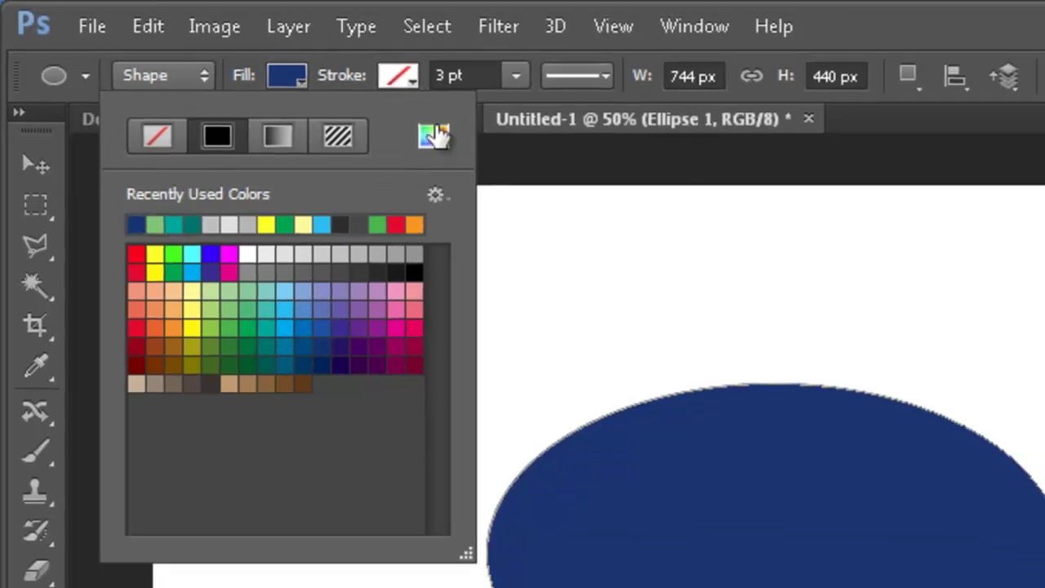
Step: Set the ellipse fill to medium blue 134a8c in the colour picker
left_click(458, 144)
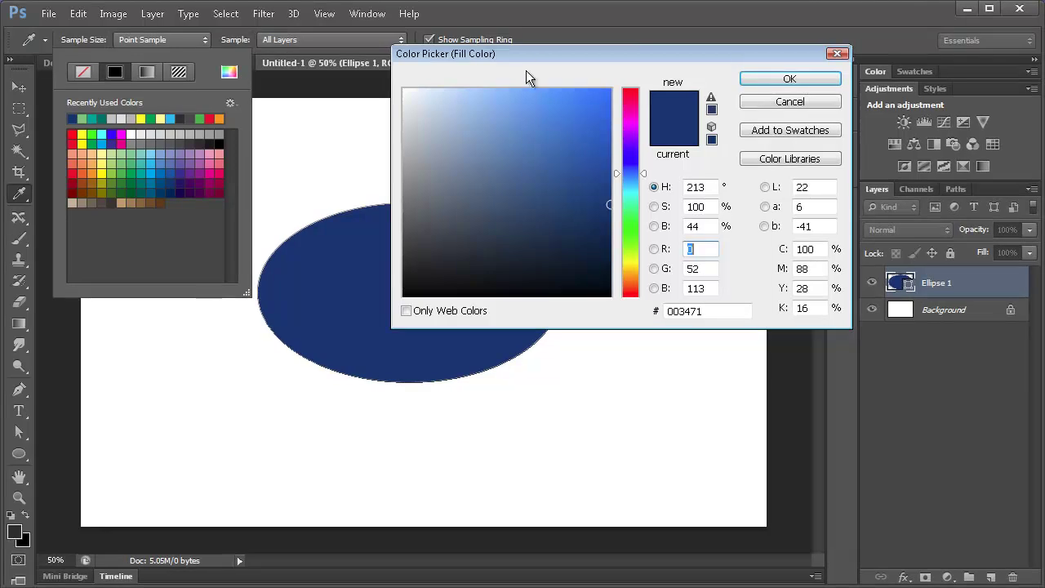
left_click_drag(539, 58, 552, 108)
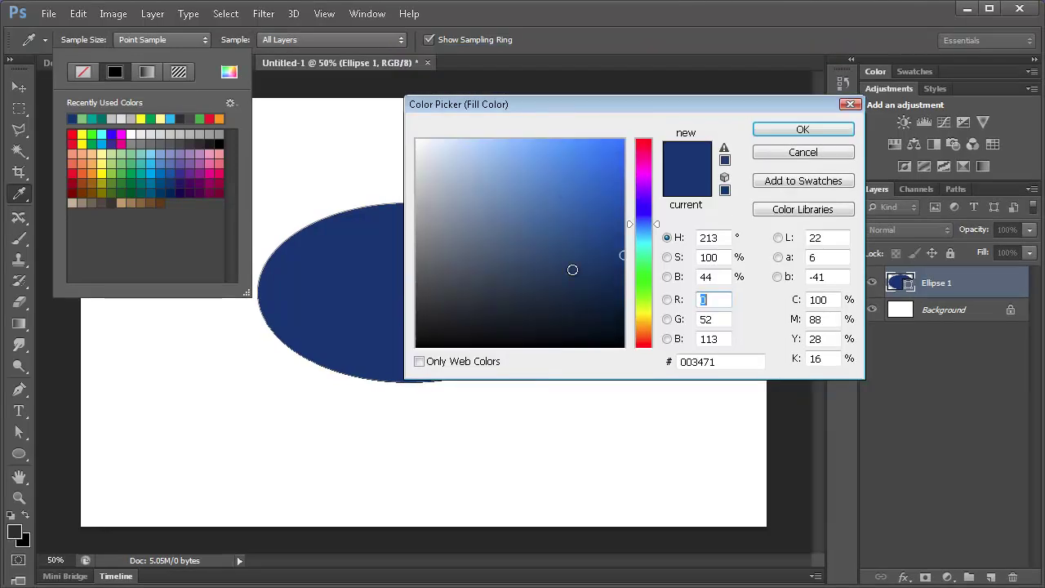
left_click(844, 154)
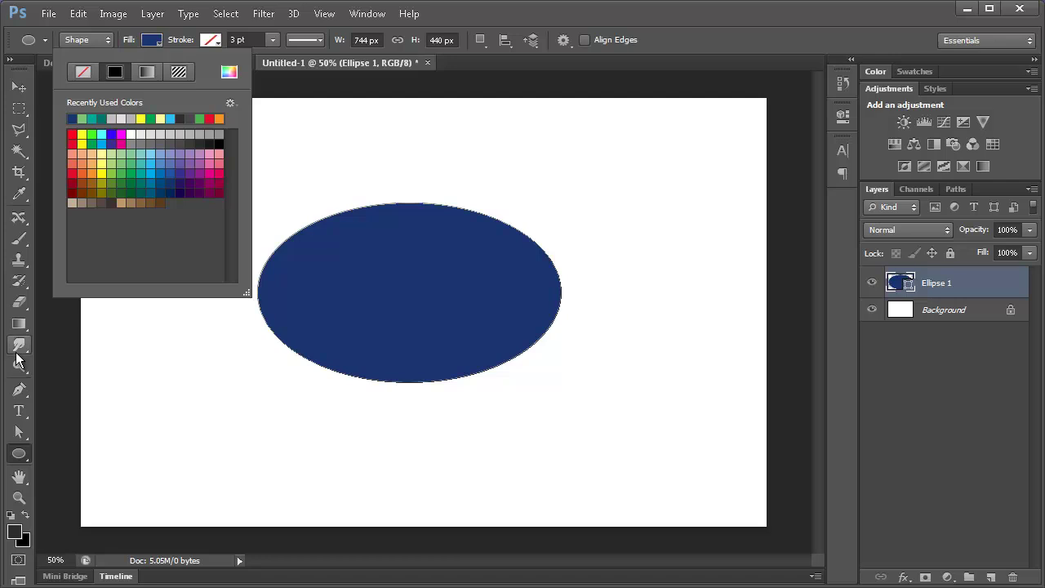
left_click(227, 75)
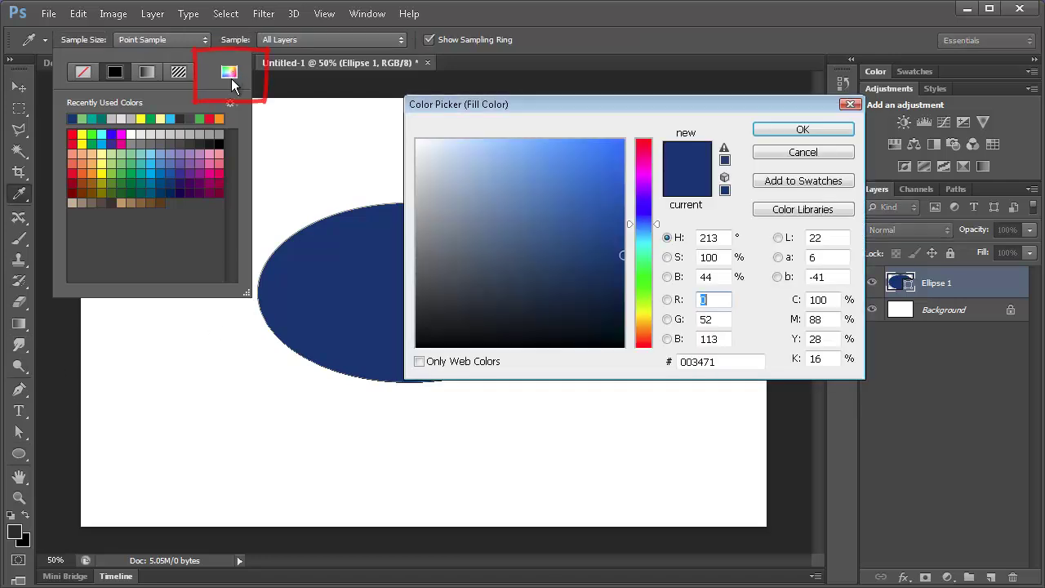
left_click_drag(583, 105, 513, 107)
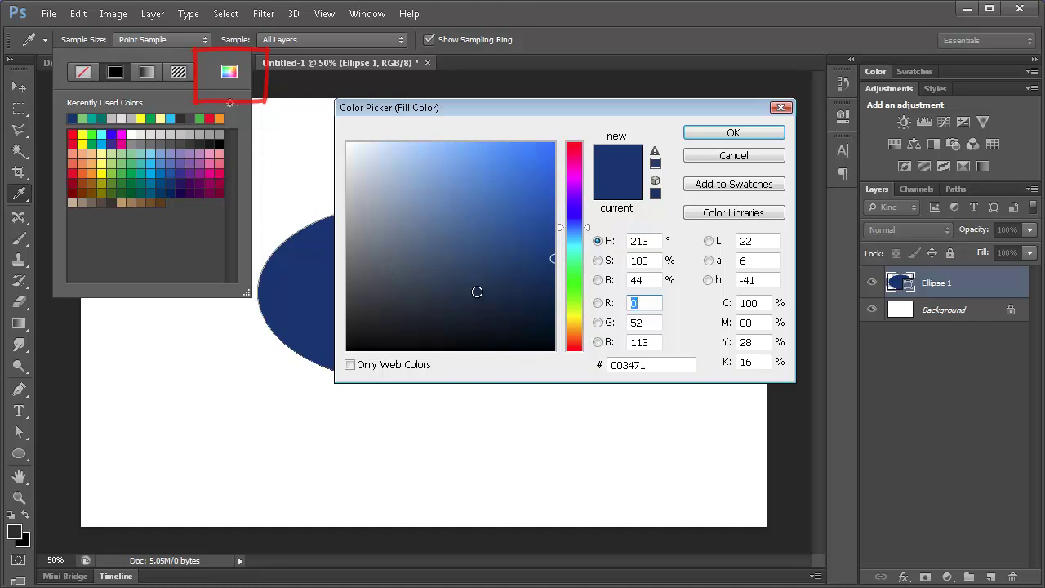
left_click(526, 236)
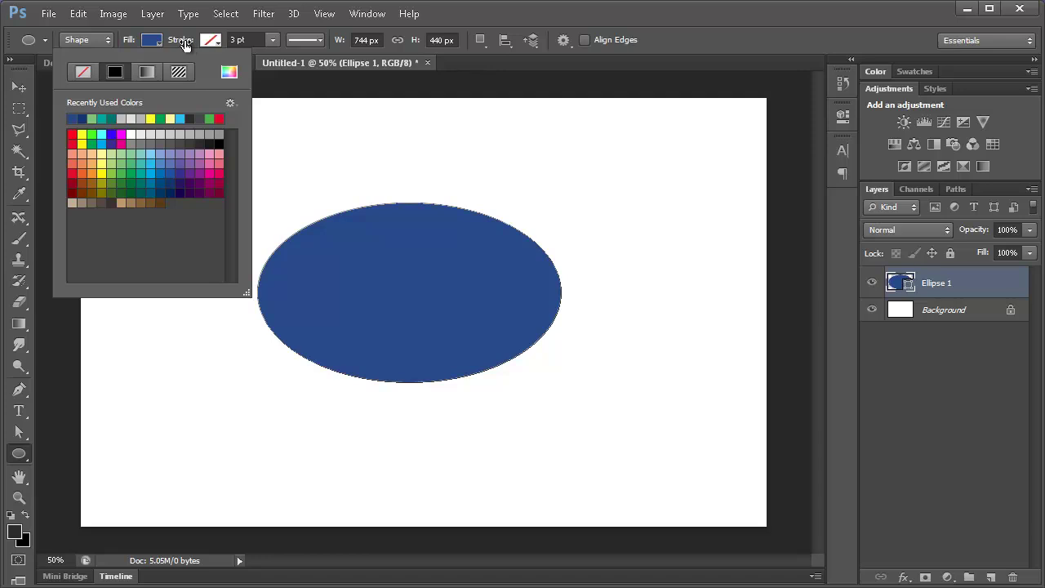
left_click(191, 44)
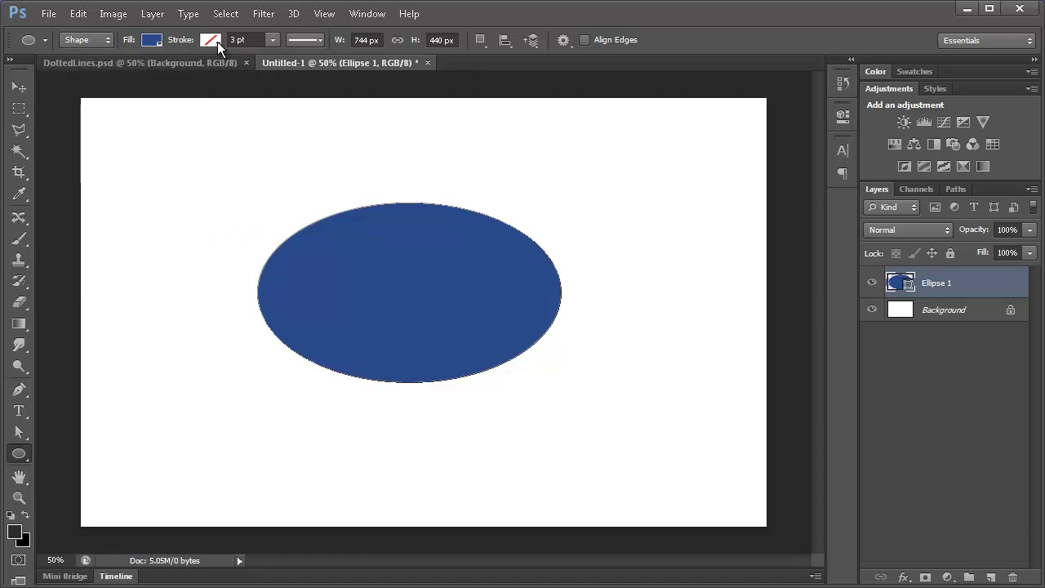
Step: Give the ellipse a green stroke 22.86 pt wide
left_click(214, 40)
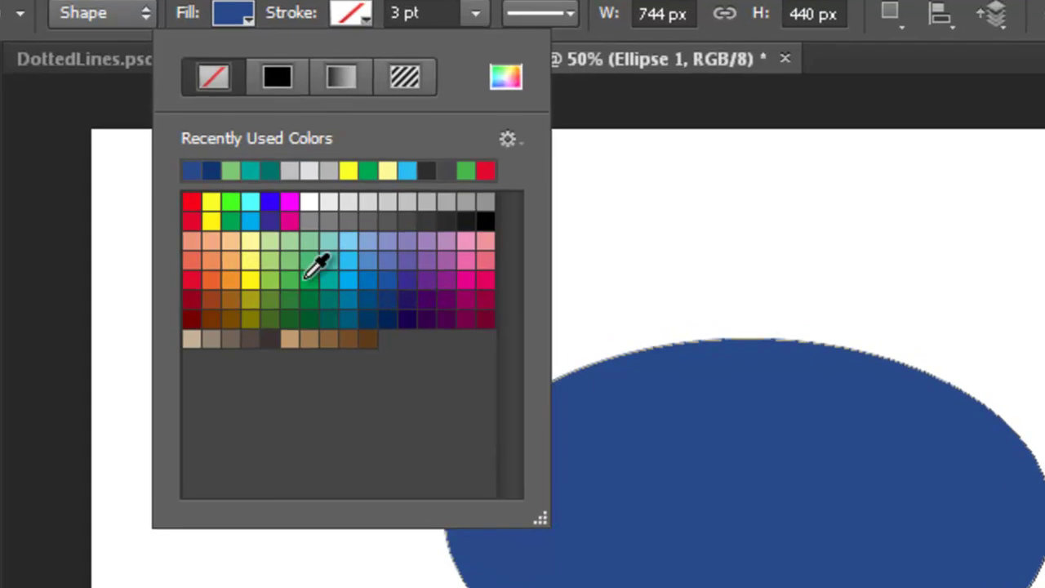
left_click(185, 170)
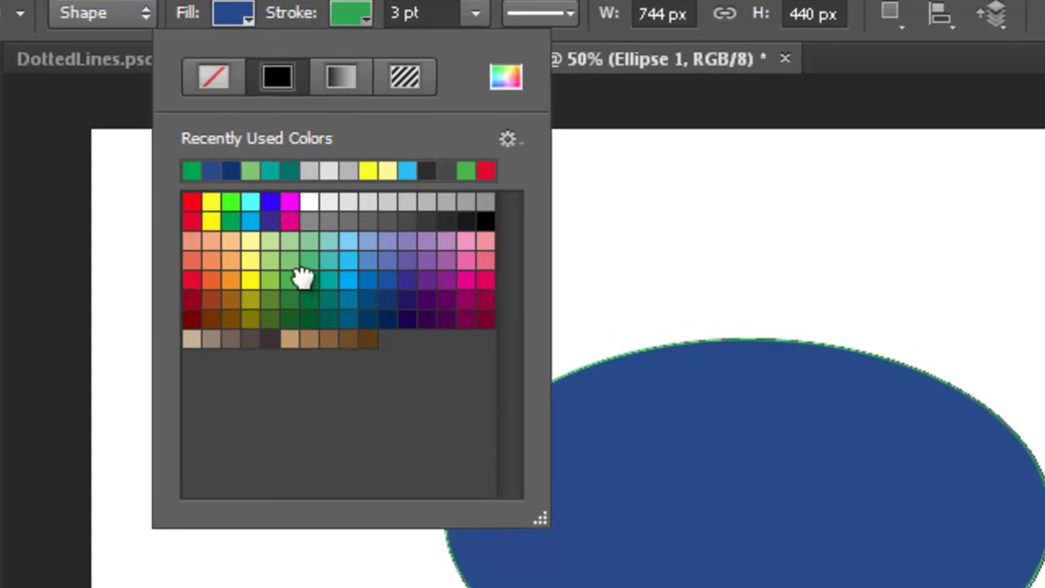
left_click(405, 13)
left_click(473, 15)
left_click_drag(476, 48, 520, 46)
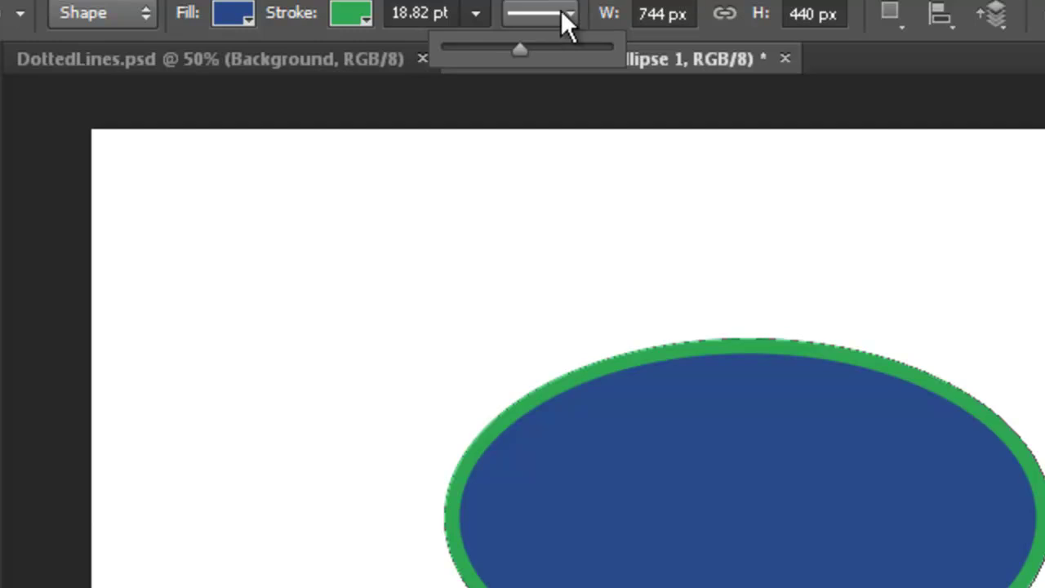
left_click_drag(520, 49, 531, 49)
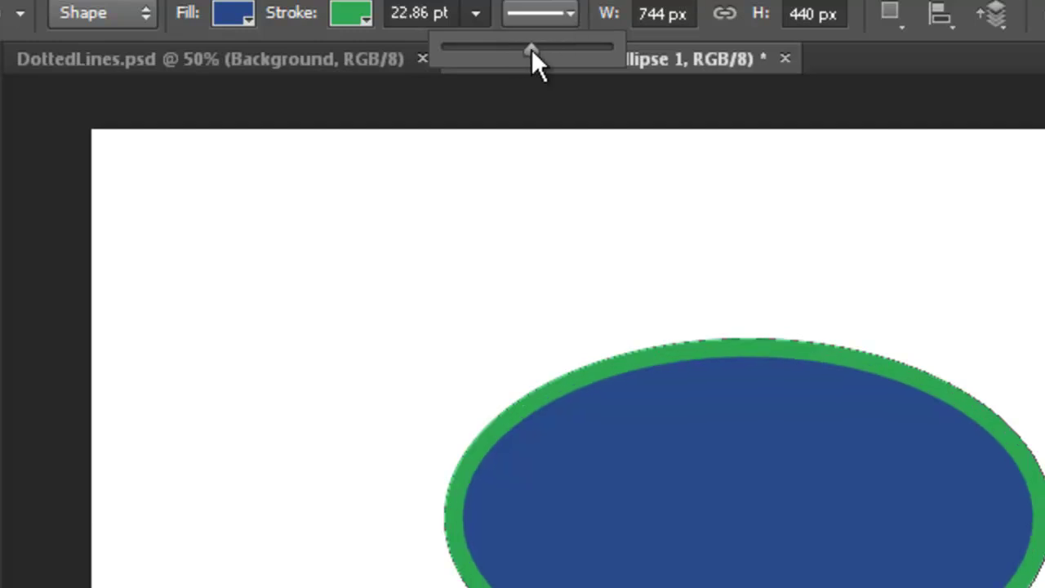
Step: Switch the ellipse's green stroke from solid to the dotted preset
left_click(567, 12)
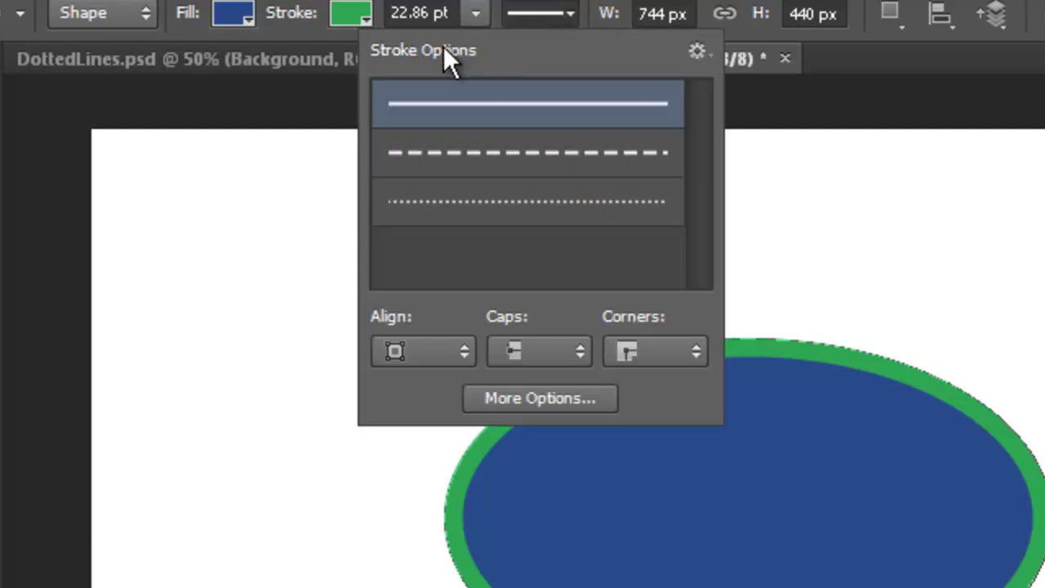
left_click(526, 157)
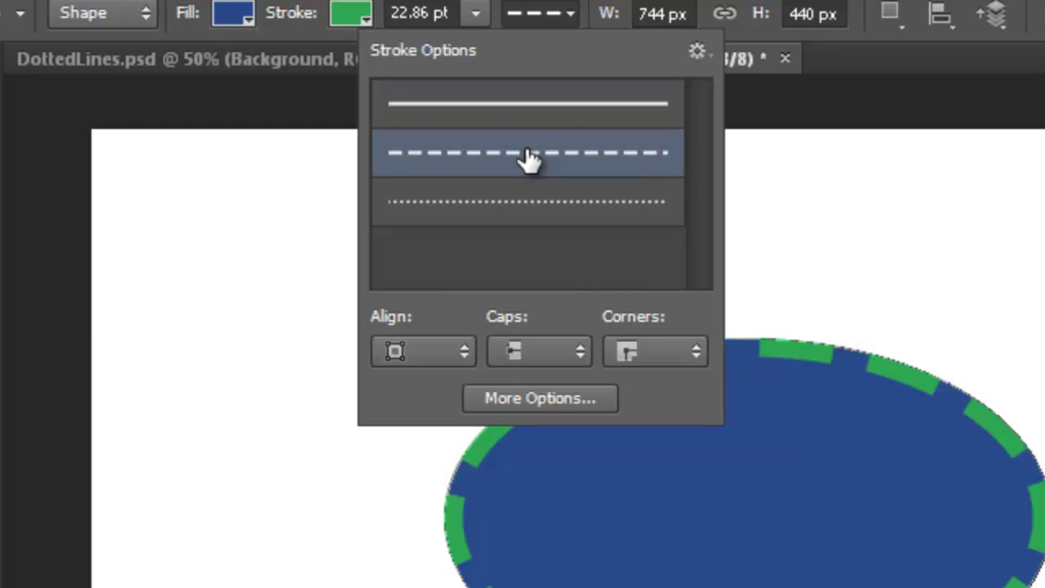
left_click(535, 206)
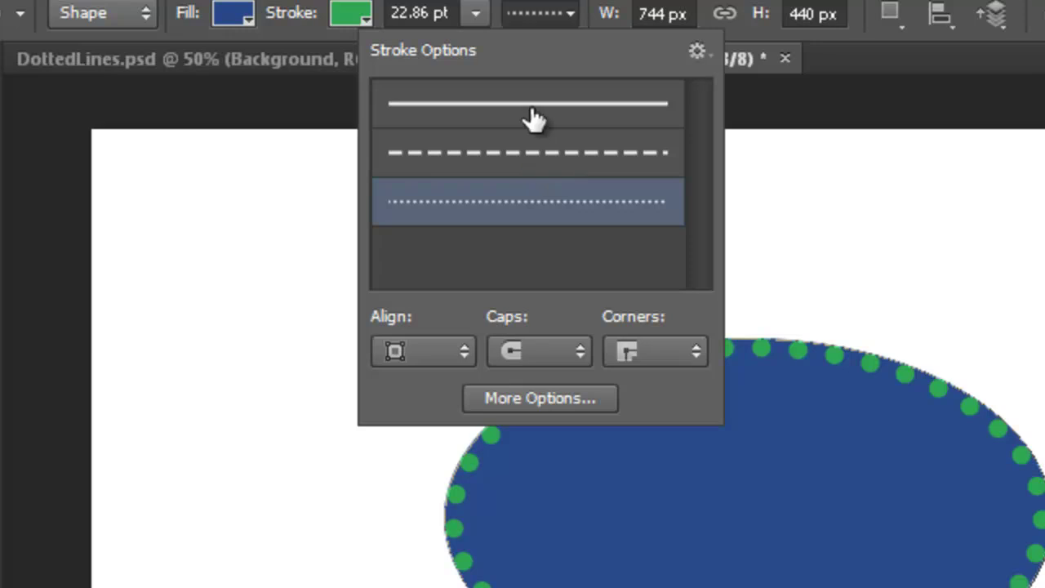
left_click(872, 64)
left_click(550, 23)
left_click(559, 158)
left_click(576, 211)
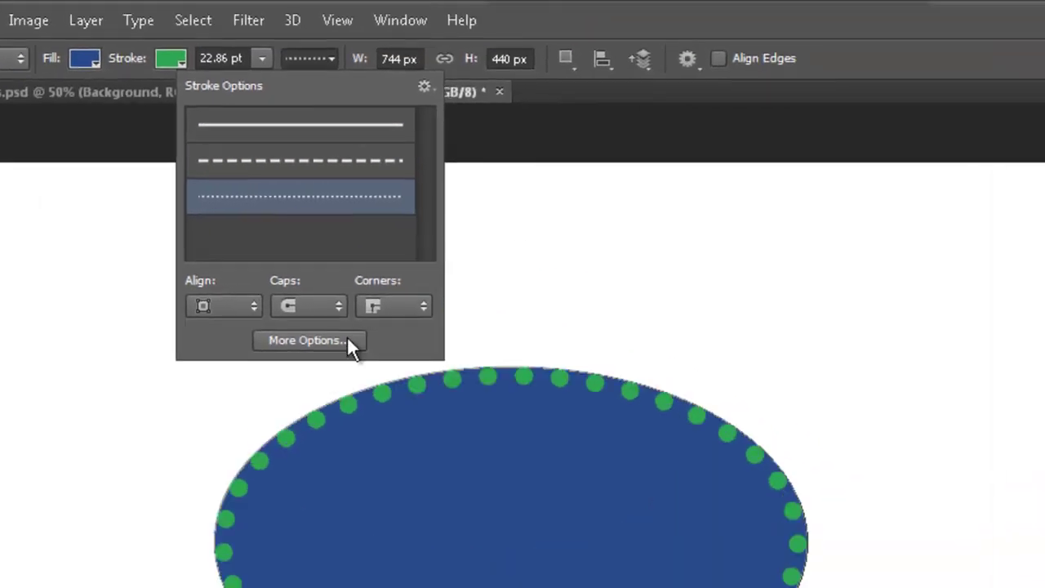
Step: In the full stroke settings, align the dotted stroke Outside the ellipse edge
left_click(348, 341)
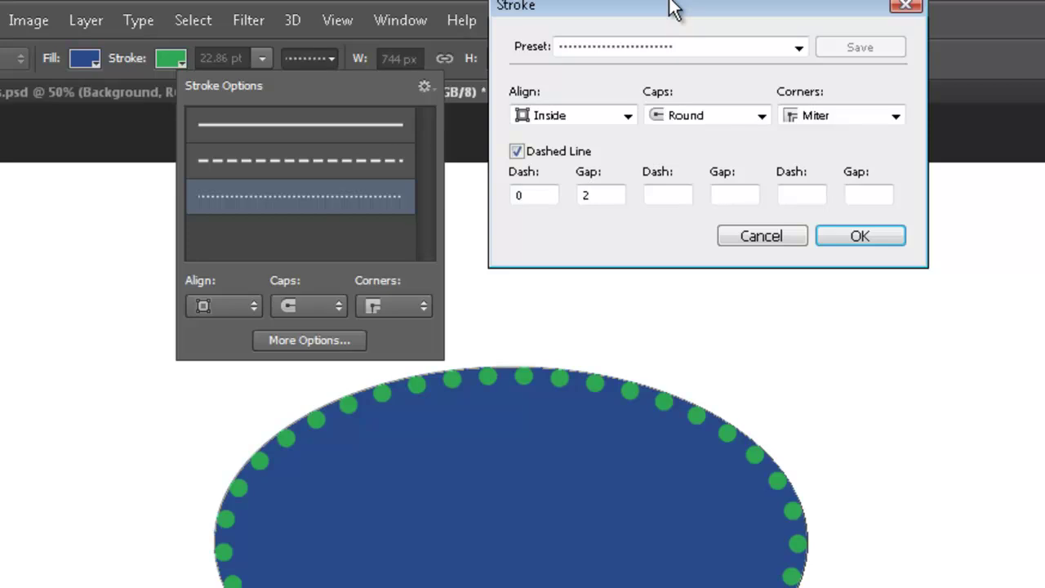
mouse_move(677, 7)
left_mouse_down()
mouse_move(707, 122)
mouse_move(729, 93)
left_mouse_up()
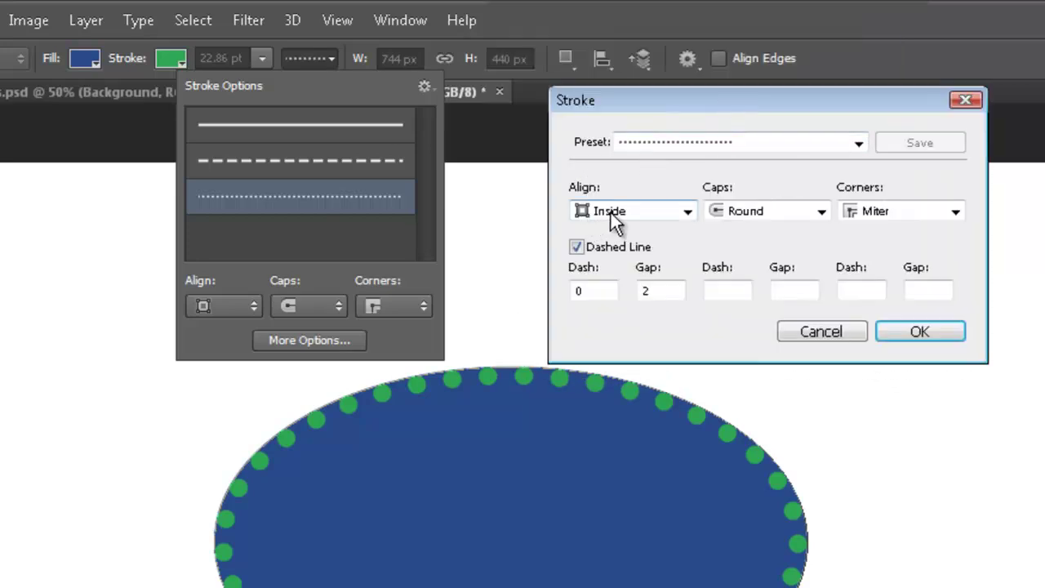
left_click(688, 211)
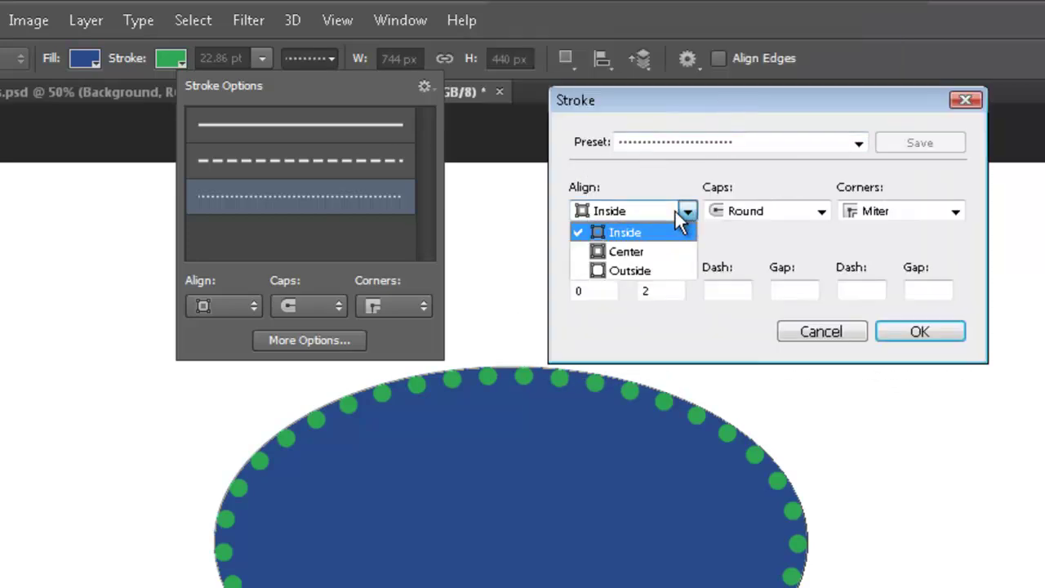
left_click(647, 248)
left_click(686, 214)
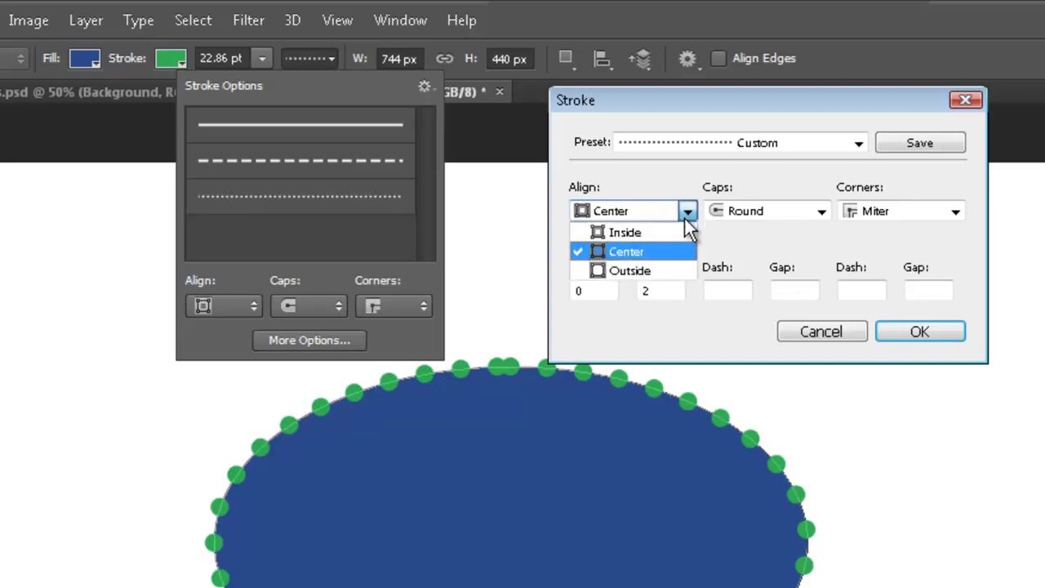
left_click(678, 270)
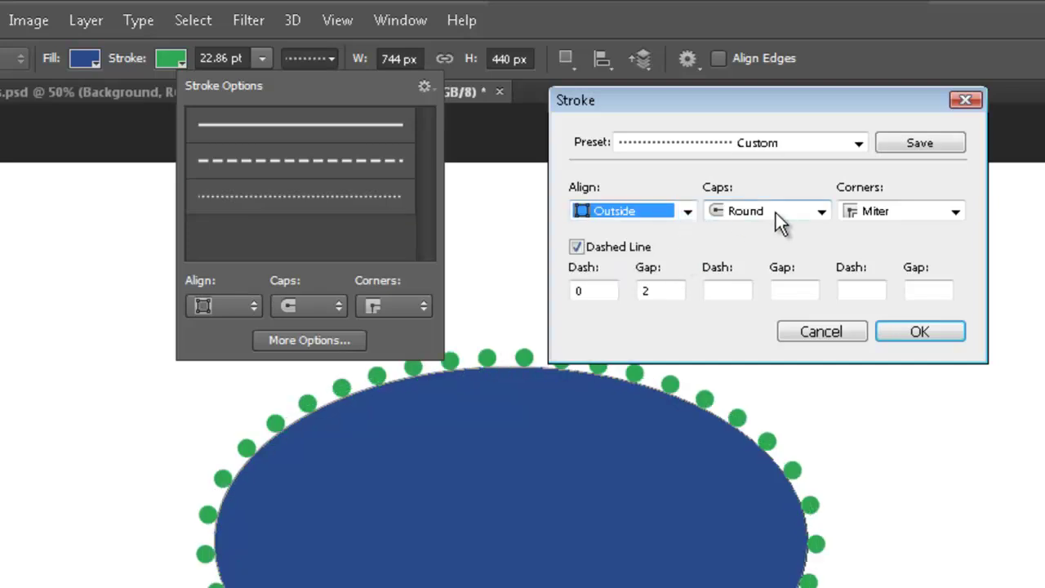
Step: Keep Round caps and Miter corners for the stroke
left_click(821, 212)
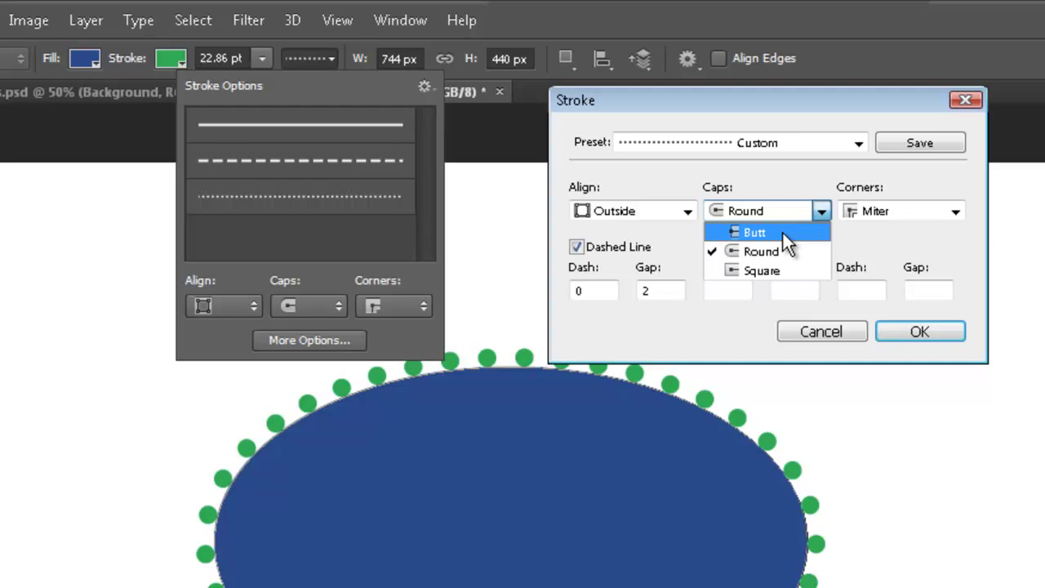
left_click(777, 270)
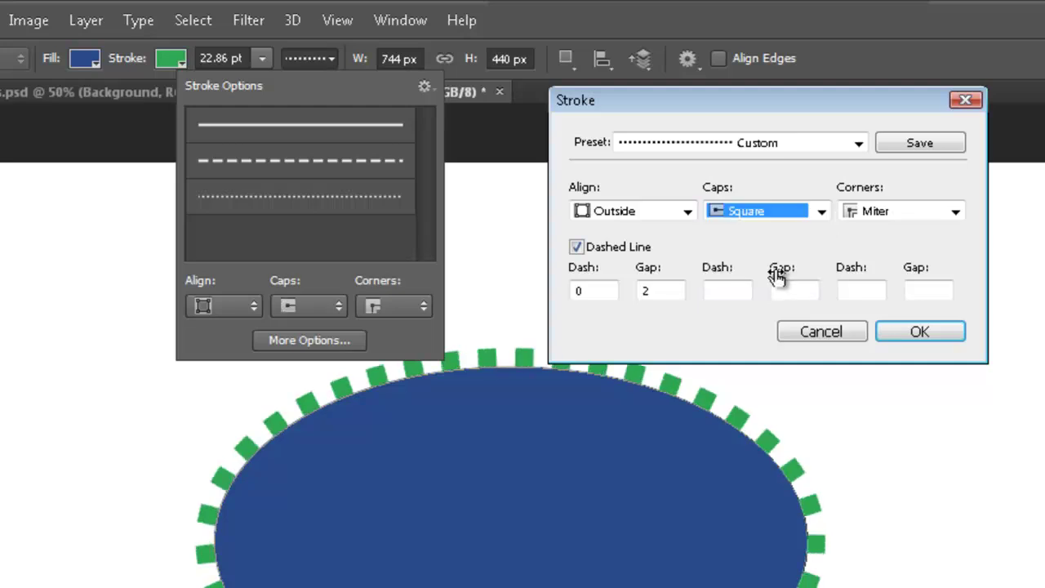
left_click(822, 212)
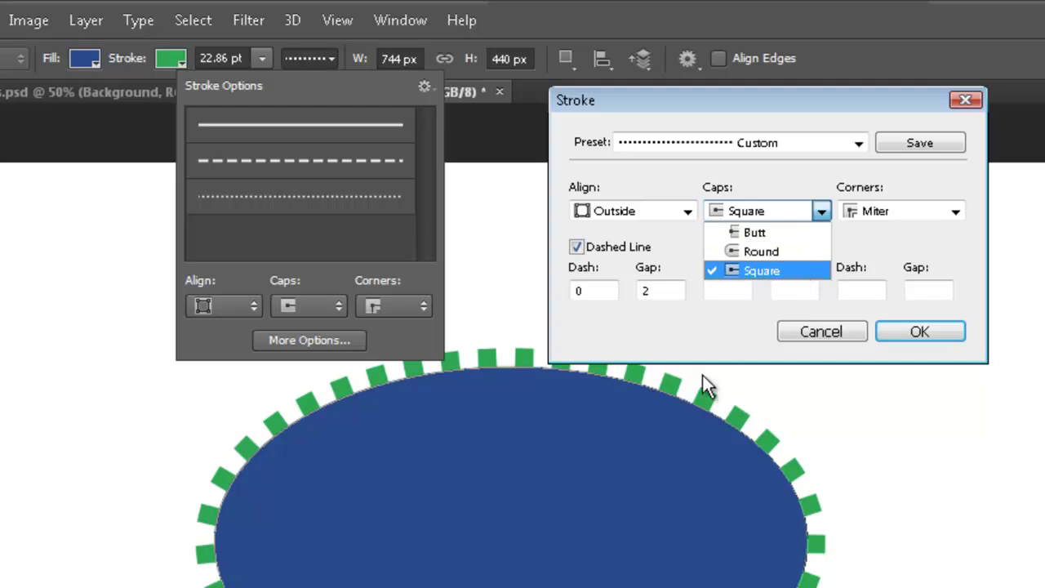
left_click(760, 251)
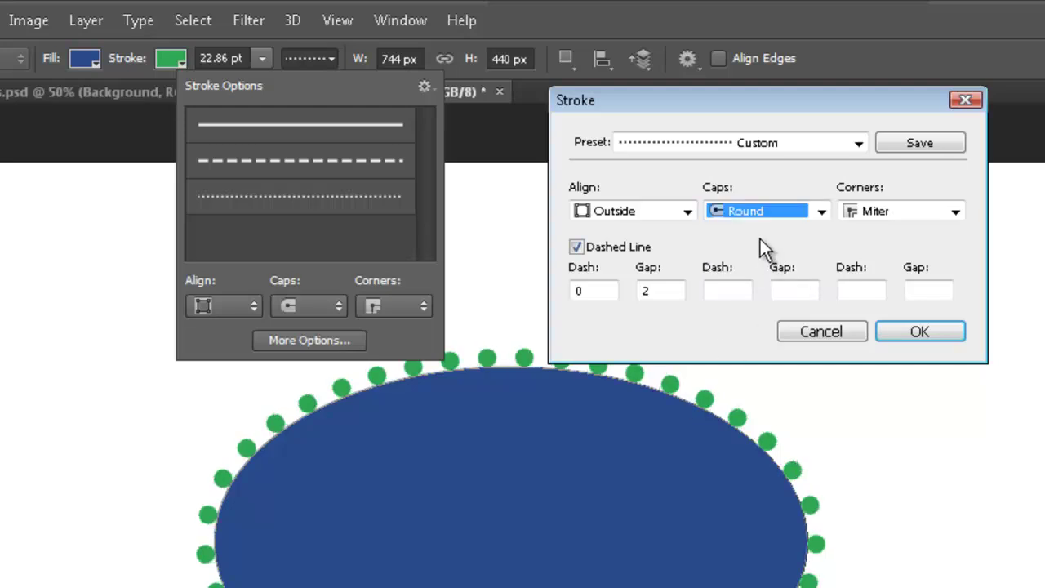
left_click(952, 214)
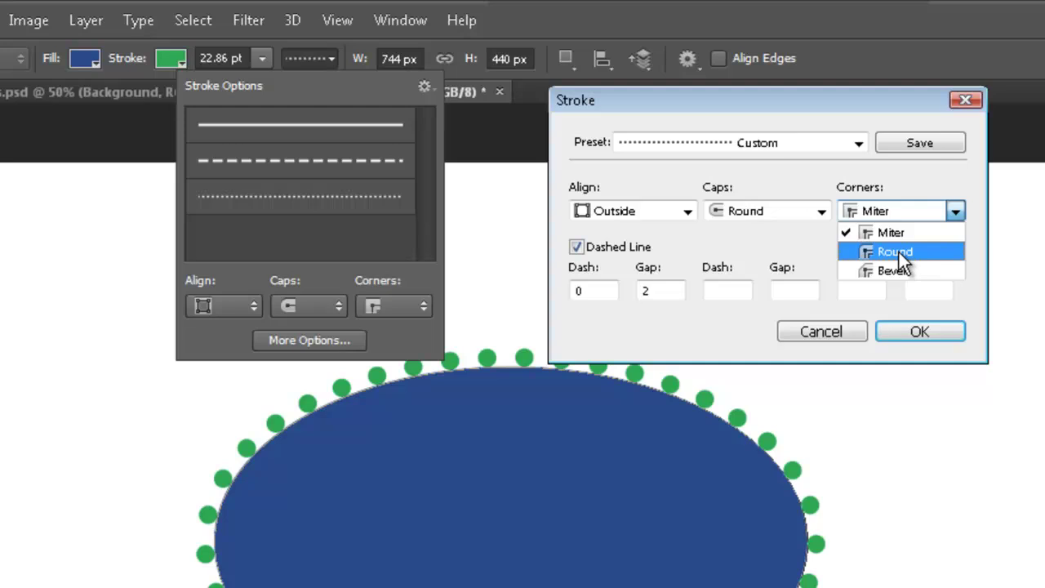
left_click(683, 261)
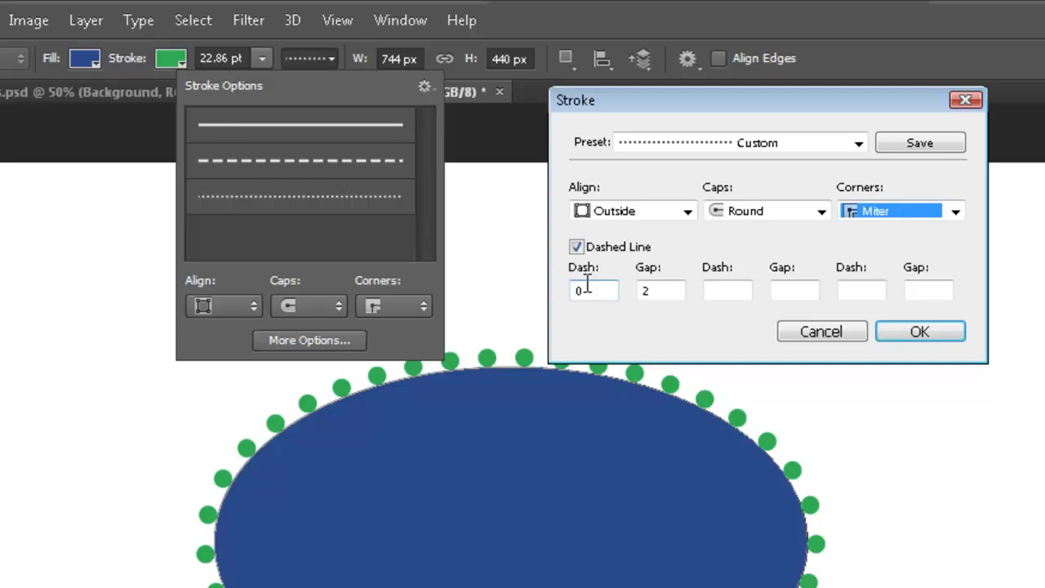
Step: Extend the dash pattern with dash 1, gap 5 and dash 2 after 0, 2
left_click(660, 290)
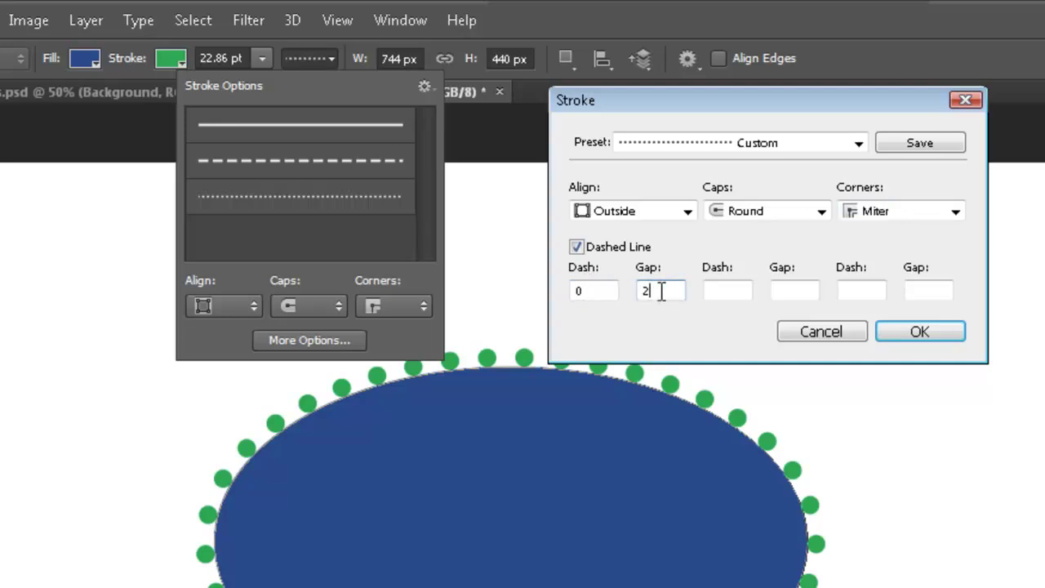
left_click(727, 291)
type("1")
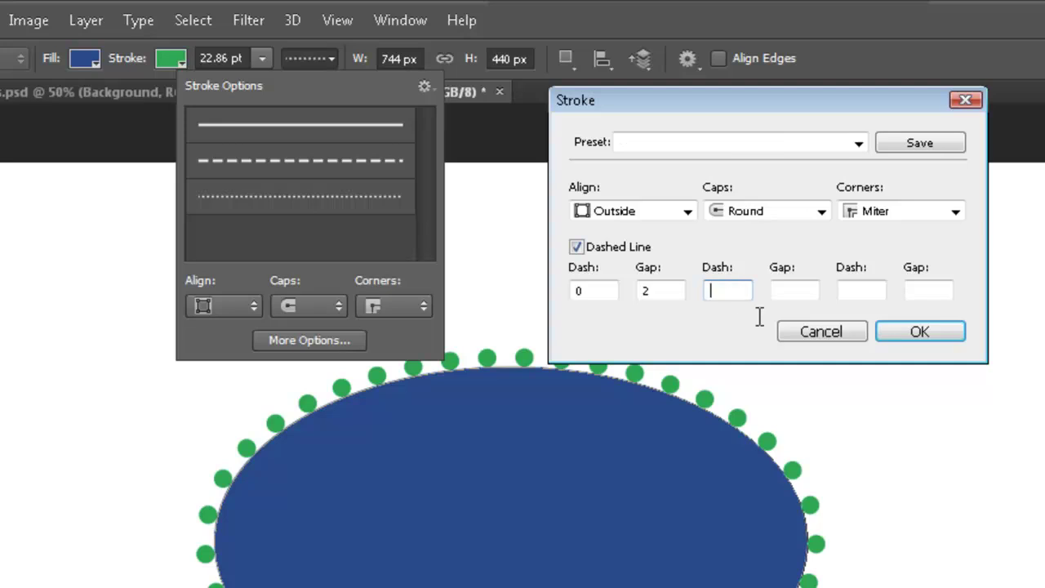
left_click(791, 291)
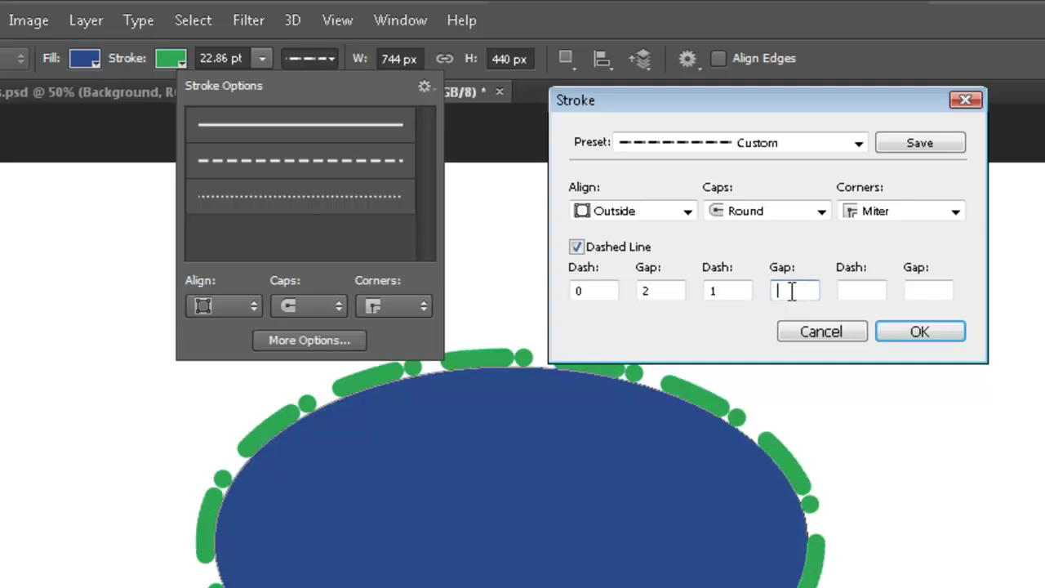
type("5")
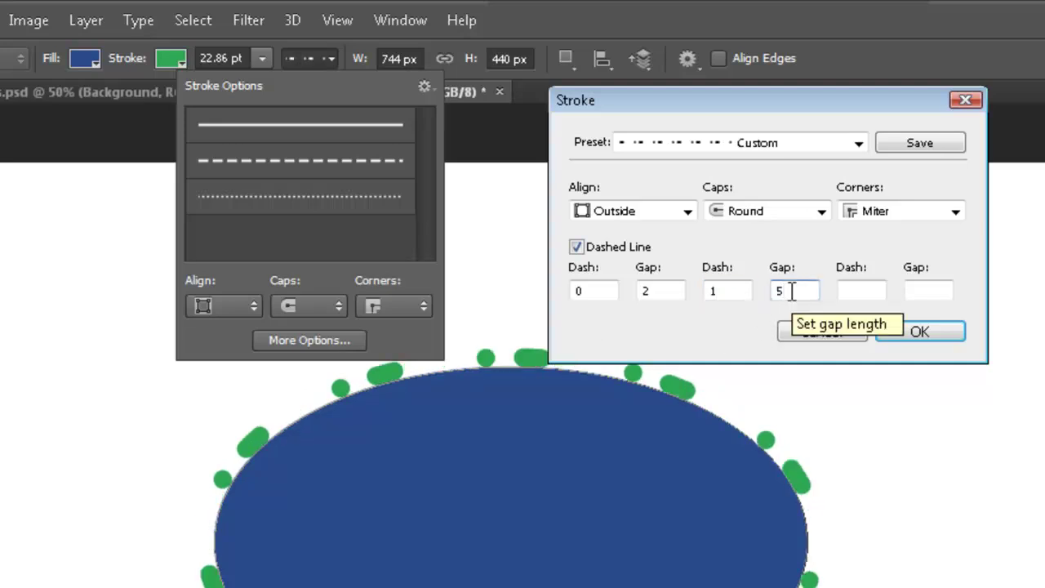
left_click(863, 292)
type("2")
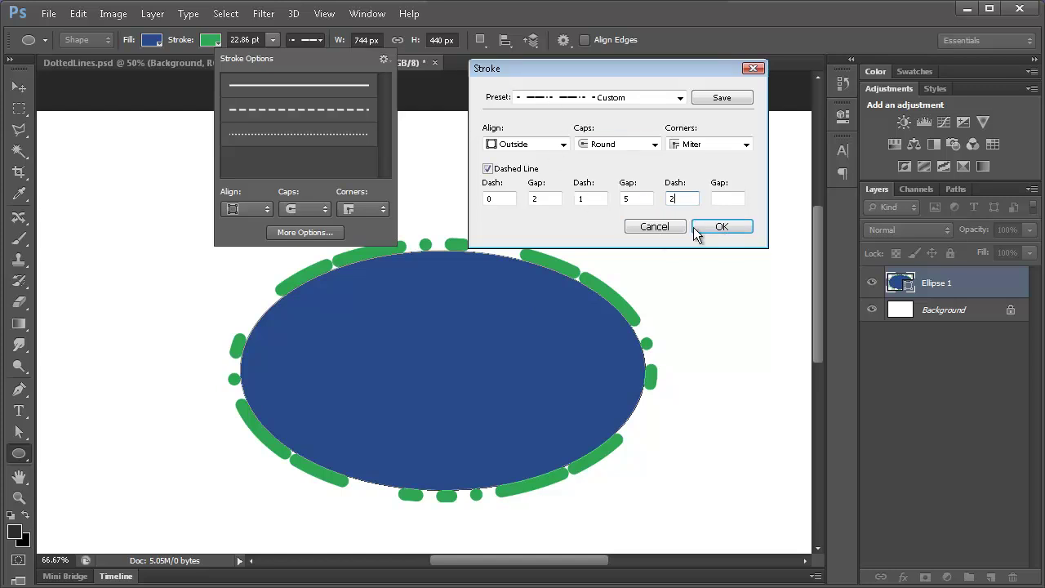
Step: Apply the dash-dot stroke and hide the Ellipse 1 layer
left_click(724, 232)
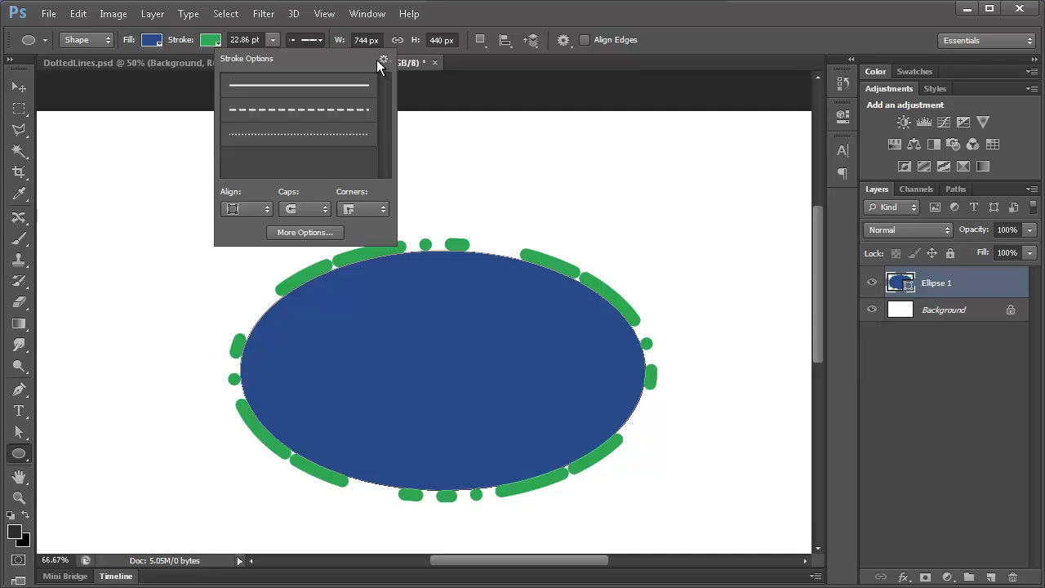
left_click(18, 87)
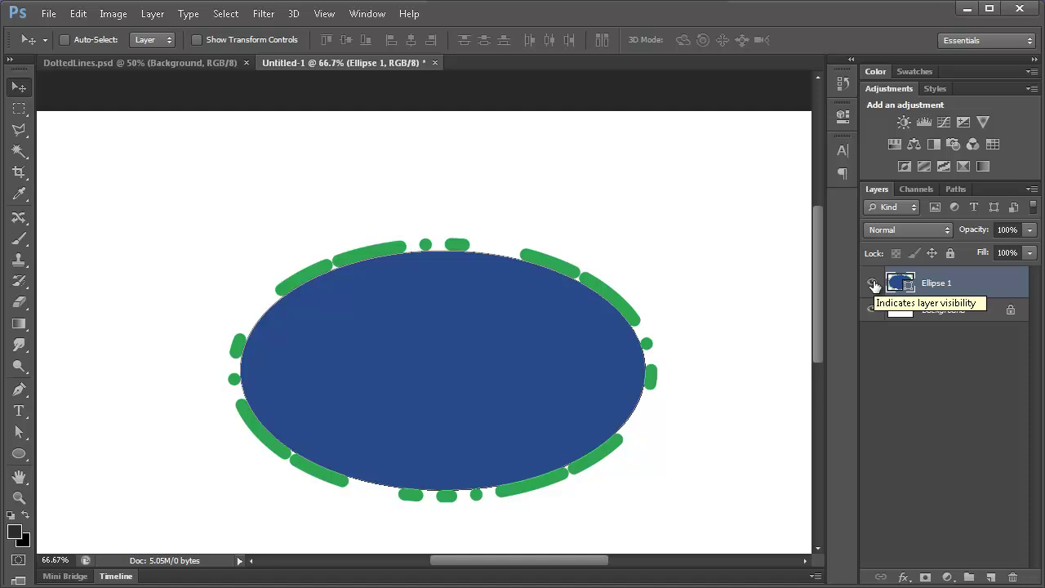
left_click(872, 284)
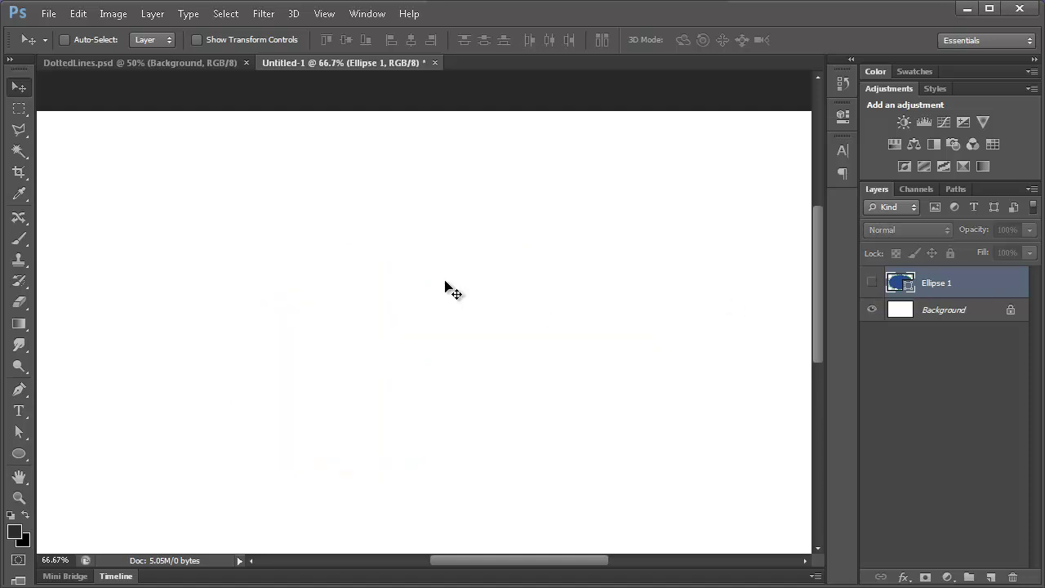
left_click_drag(19, 390, 58, 392)
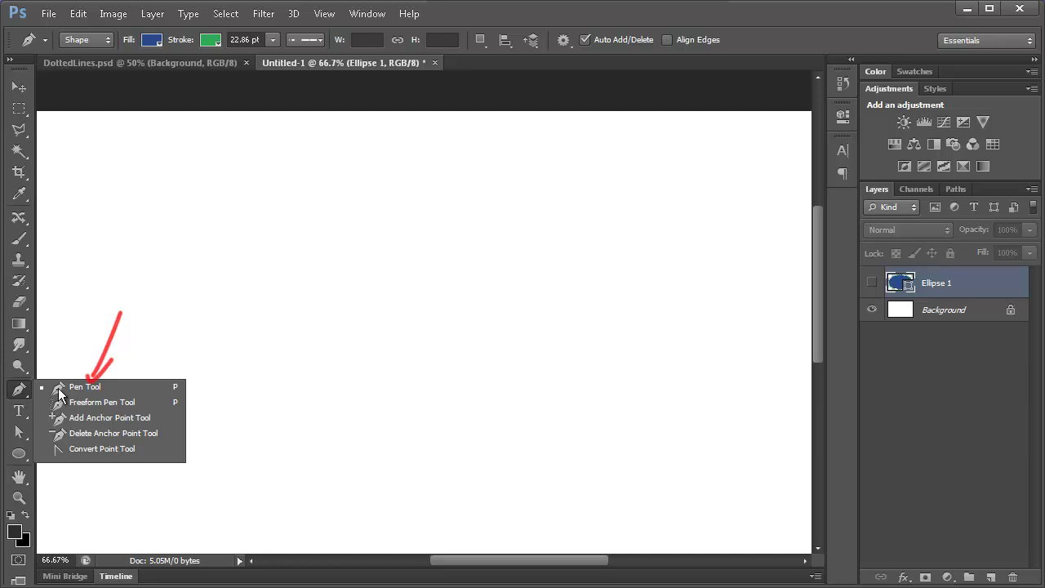
Step: Select the Pen Tool and keep it in Shape mode
left_click(96, 387)
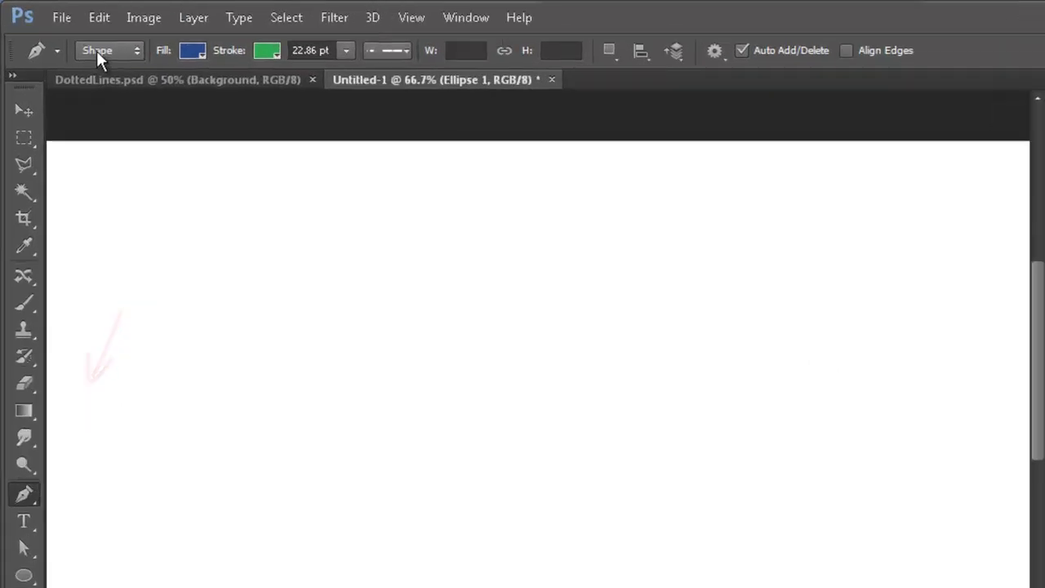
left_click(82, 41)
left_click(168, 114)
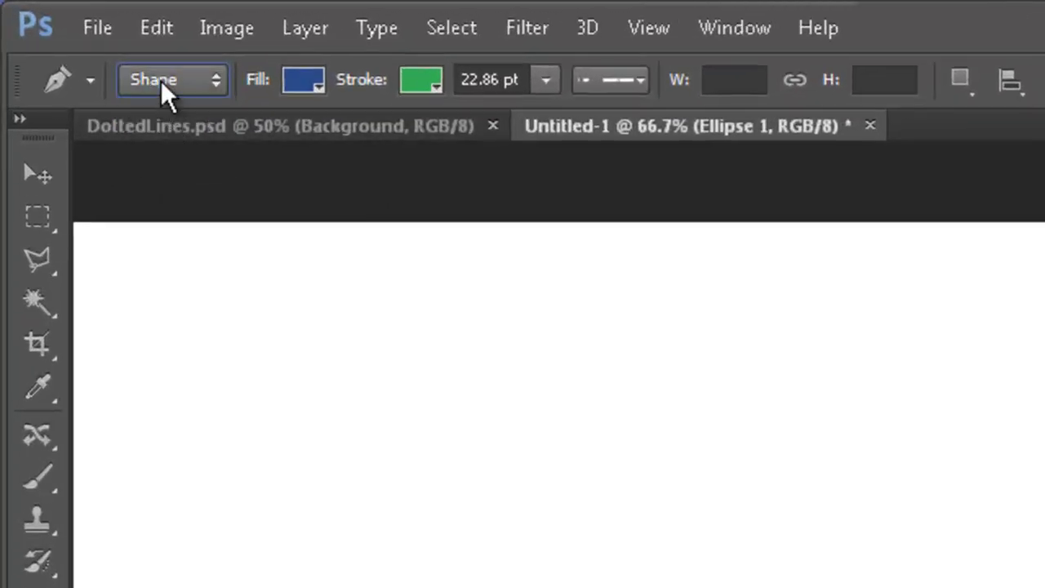
left_click(161, 80)
left_click(163, 113)
Step: Set new pen shapes to no fill with a dark red dashed stroke
left_click(301, 80)
left_click(169, 144)
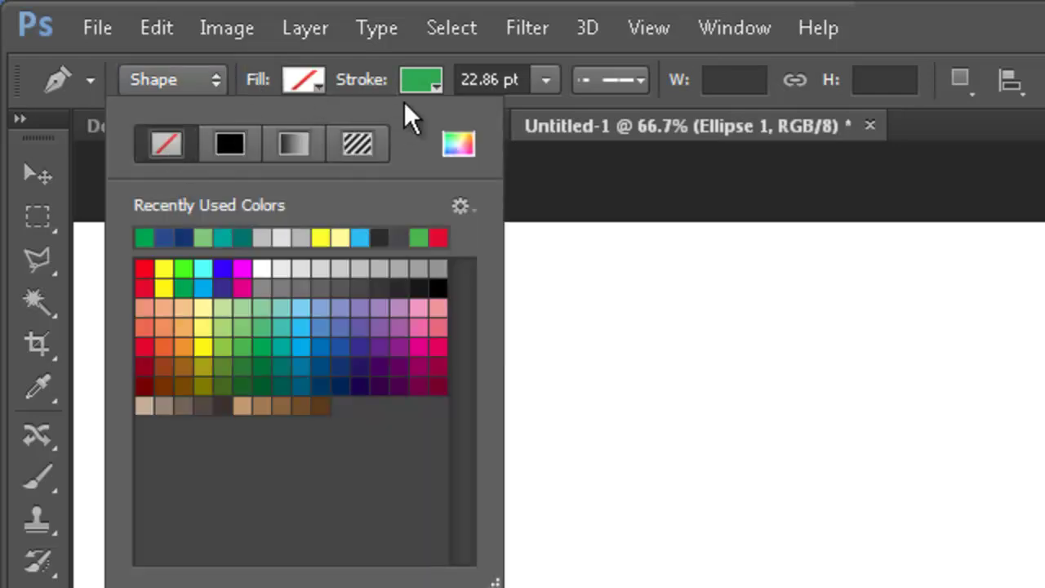
left_click(411, 79)
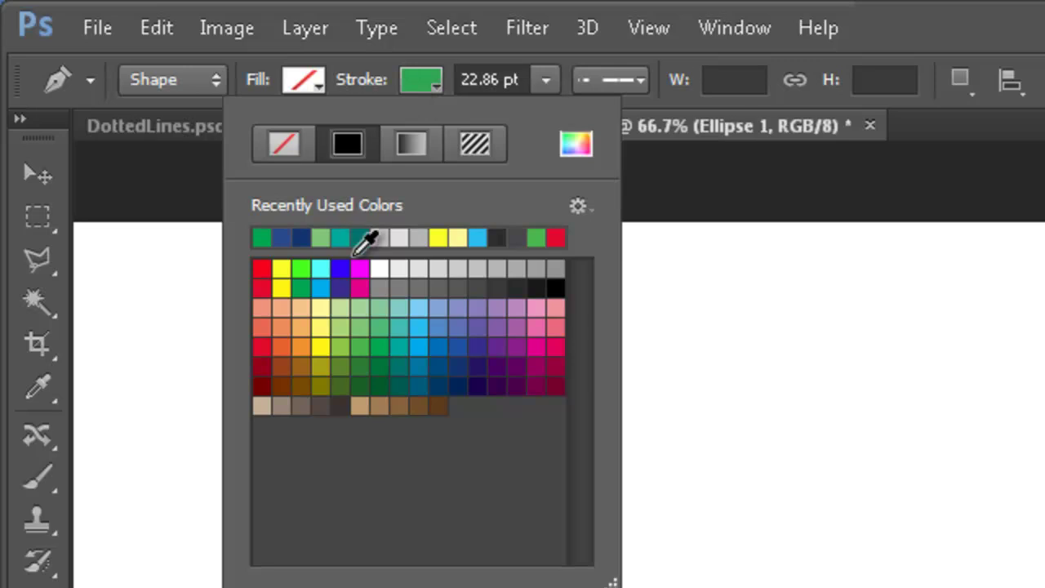
left_click(261, 366)
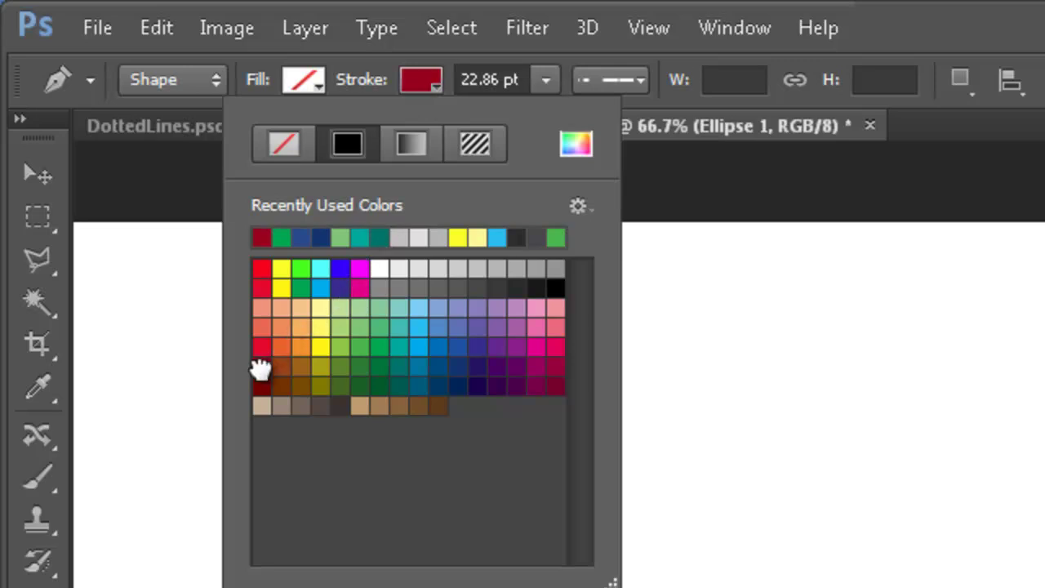
left_click(611, 78)
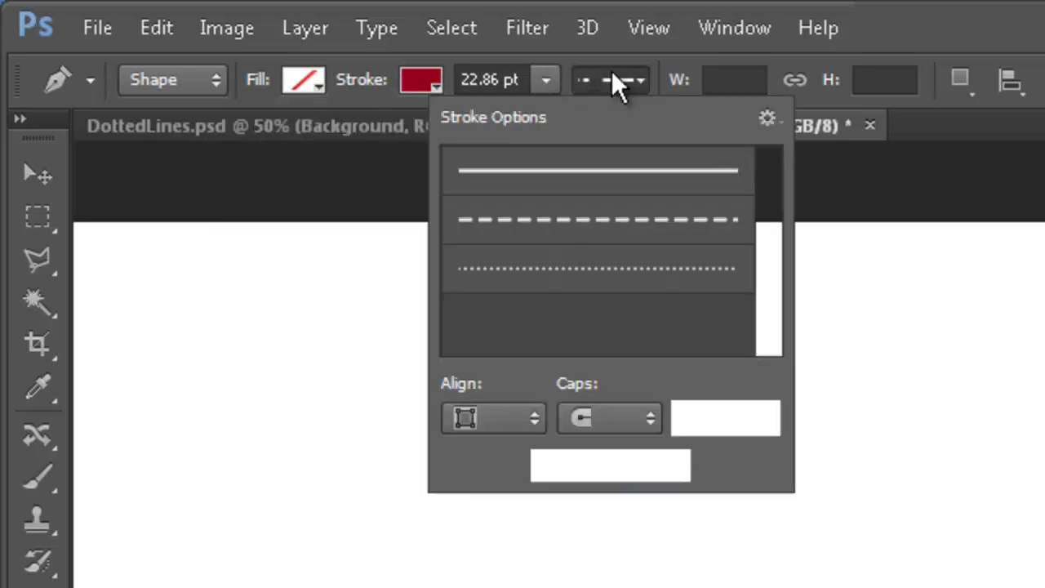
left_click(635, 234)
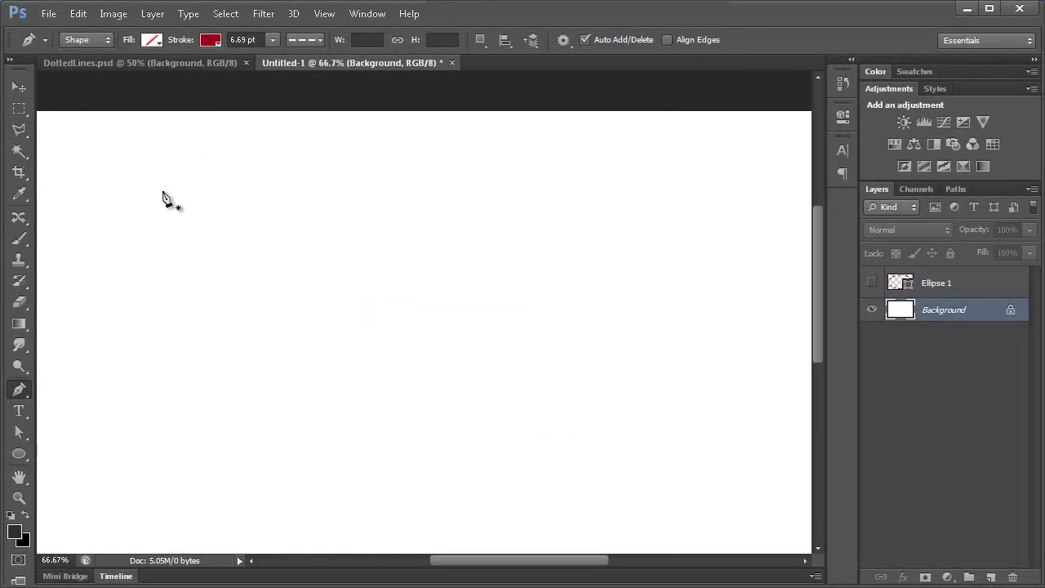
Step: Draw a winding dashed curve with nine curved anchors looping across the canvas
left_click_drag(126, 189, 158, 188)
left_click_drag(207, 227, 248, 269)
left_click_drag(332, 325, 384, 327)
left_click_drag(473, 229, 523, 219)
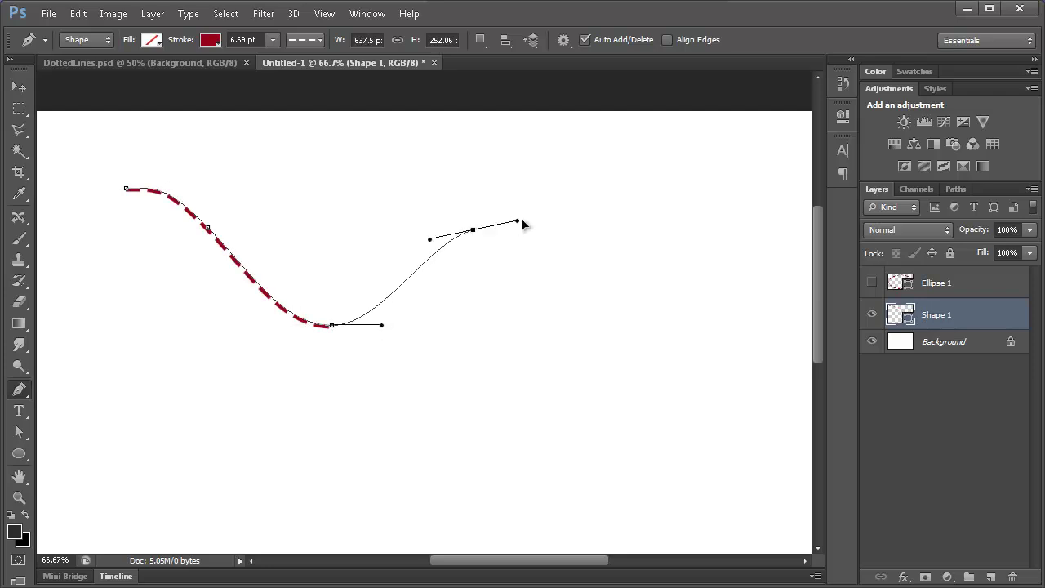
left_click_drag(668, 280, 681, 310)
left_click_drag(663, 404, 605, 423)
left_click_drag(484, 454, 443, 442)
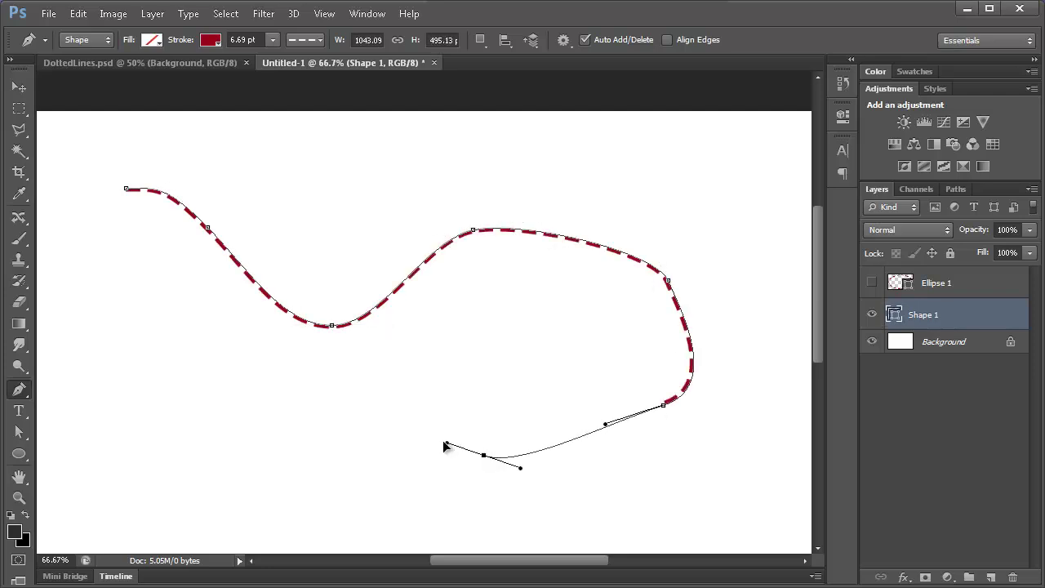
left_click_drag(258, 401, 238, 424)
left_click_drag(347, 479, 370, 492)
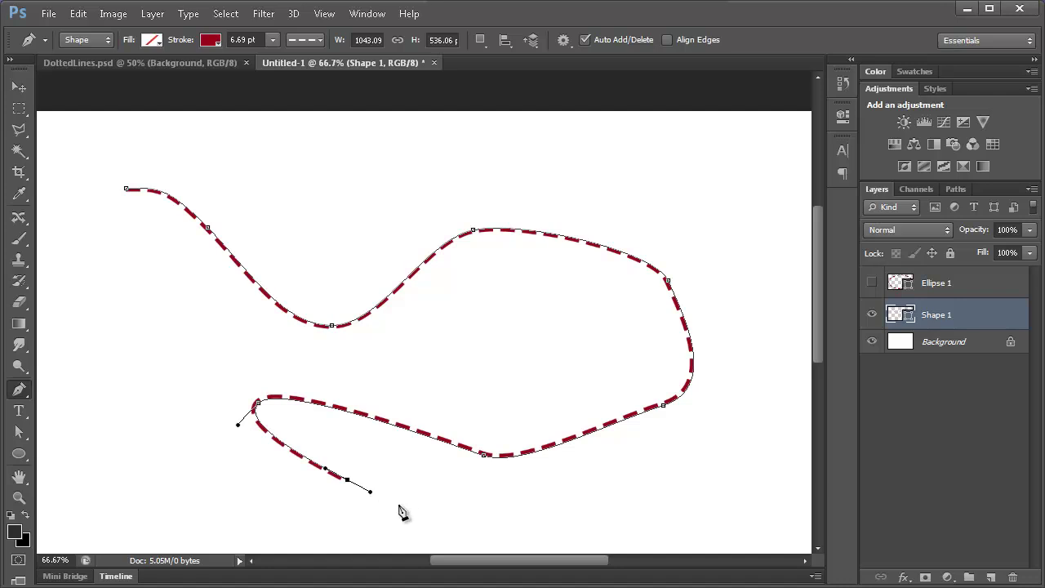
Step: Drag the curve's lower anchor, upper anchor and upper-right arc with Direct Selection, then return to DottedLines.psd
left_click(20, 433)
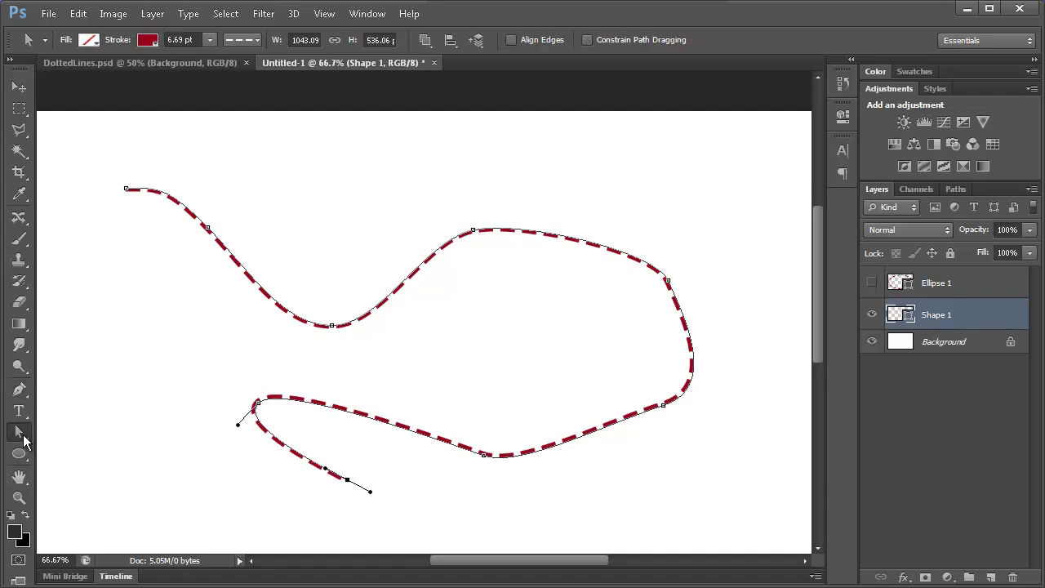
left_click_drag(21, 435, 102, 445)
left_click_drag(332, 326, 443, 331)
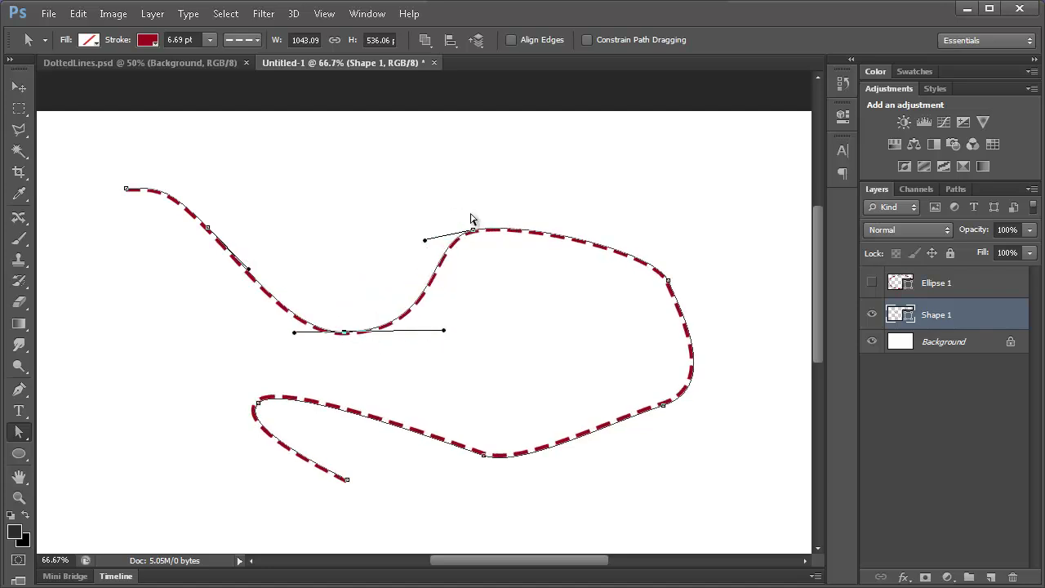
mouse_move(472, 230)
left_mouse_down()
mouse_move(420, 202)
mouse_move(523, 174)
left_mouse_up()
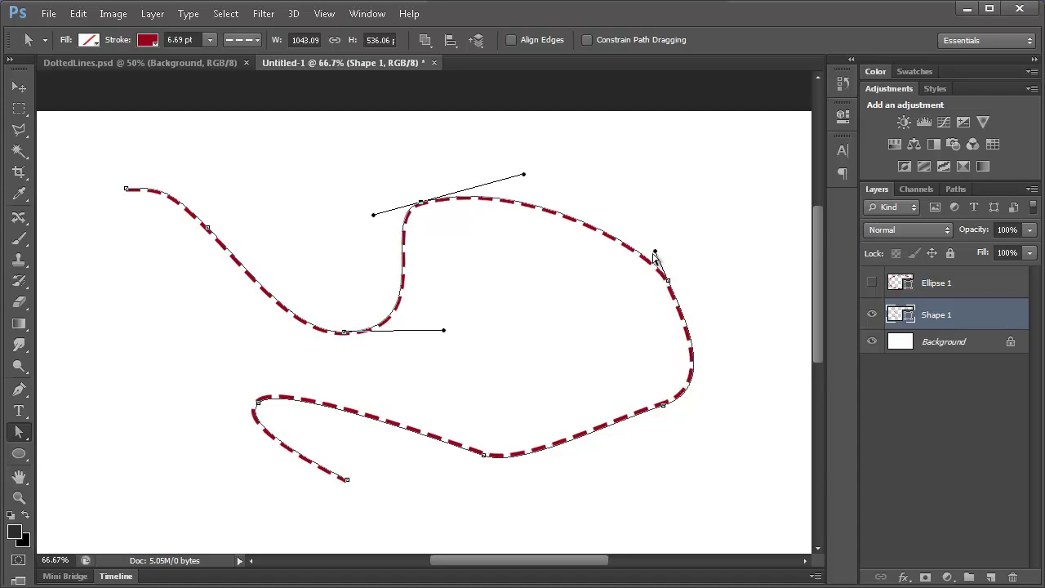
left_click_drag(656, 250, 638, 203)
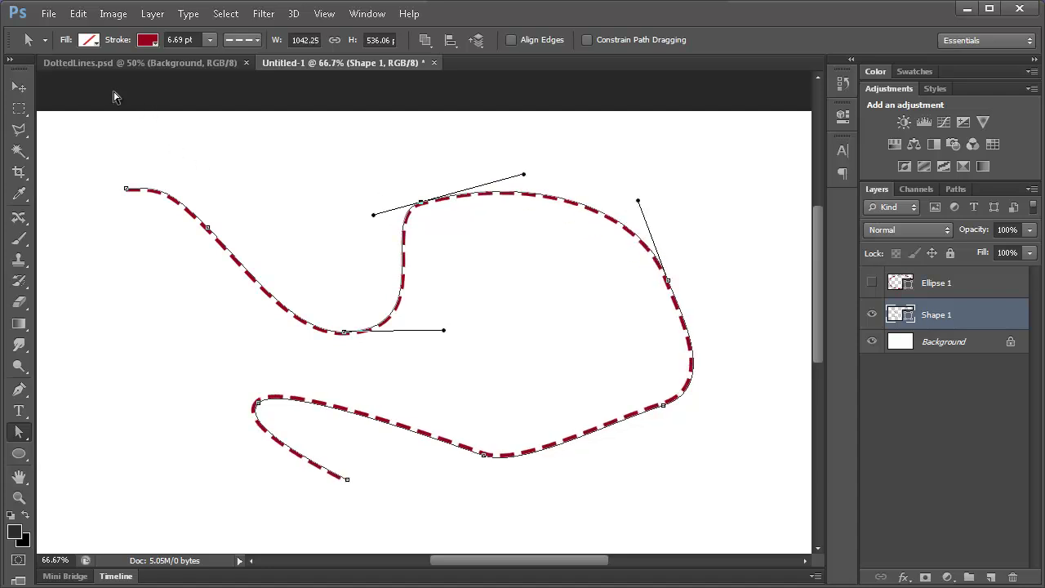
left_click(79, 63)
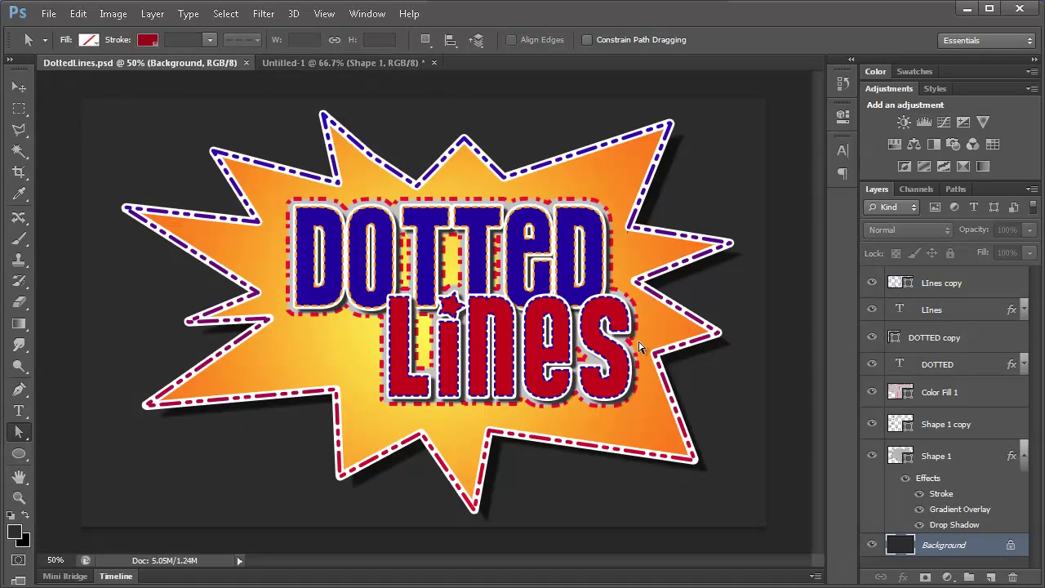